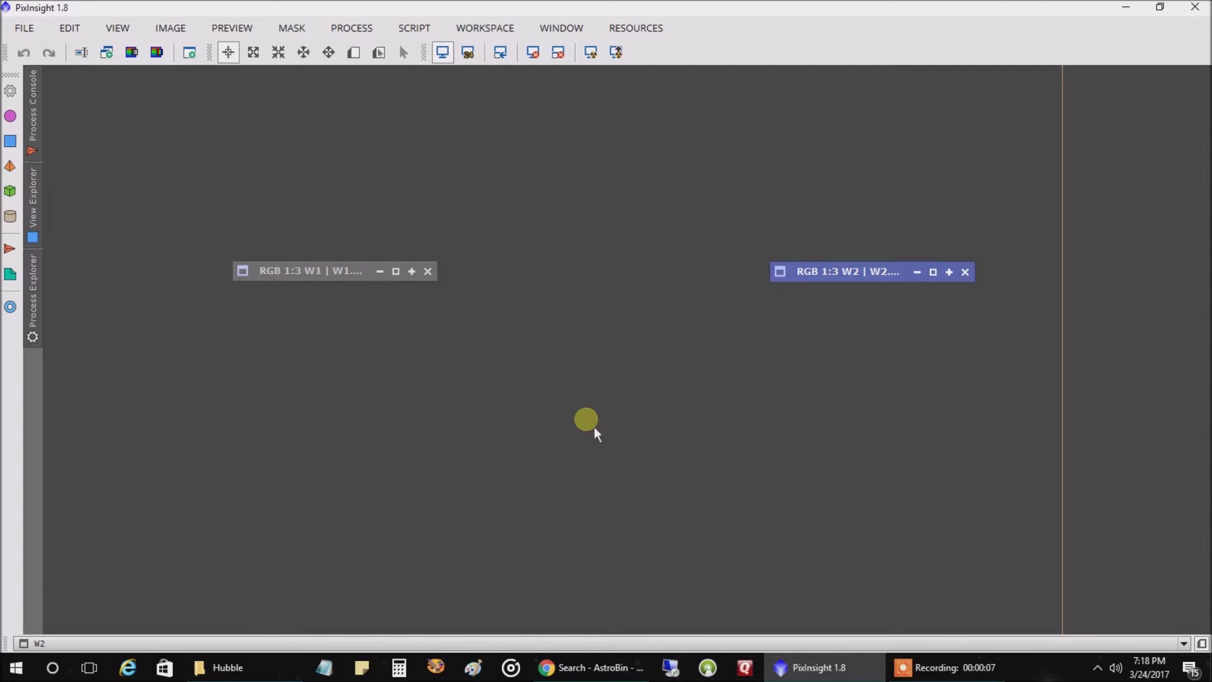
# Step: Restore the W1 and W2 galaxy images side by side, then close W2
pyautogui.click(398, 272)
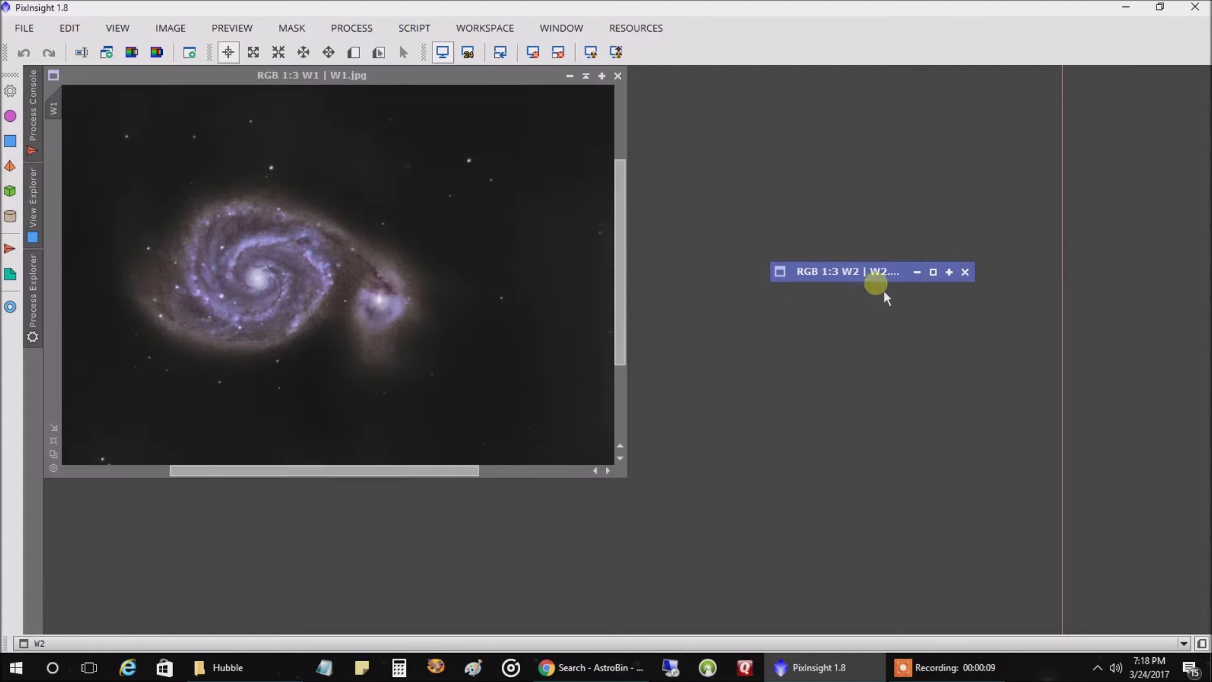
pyautogui.click(941, 276)
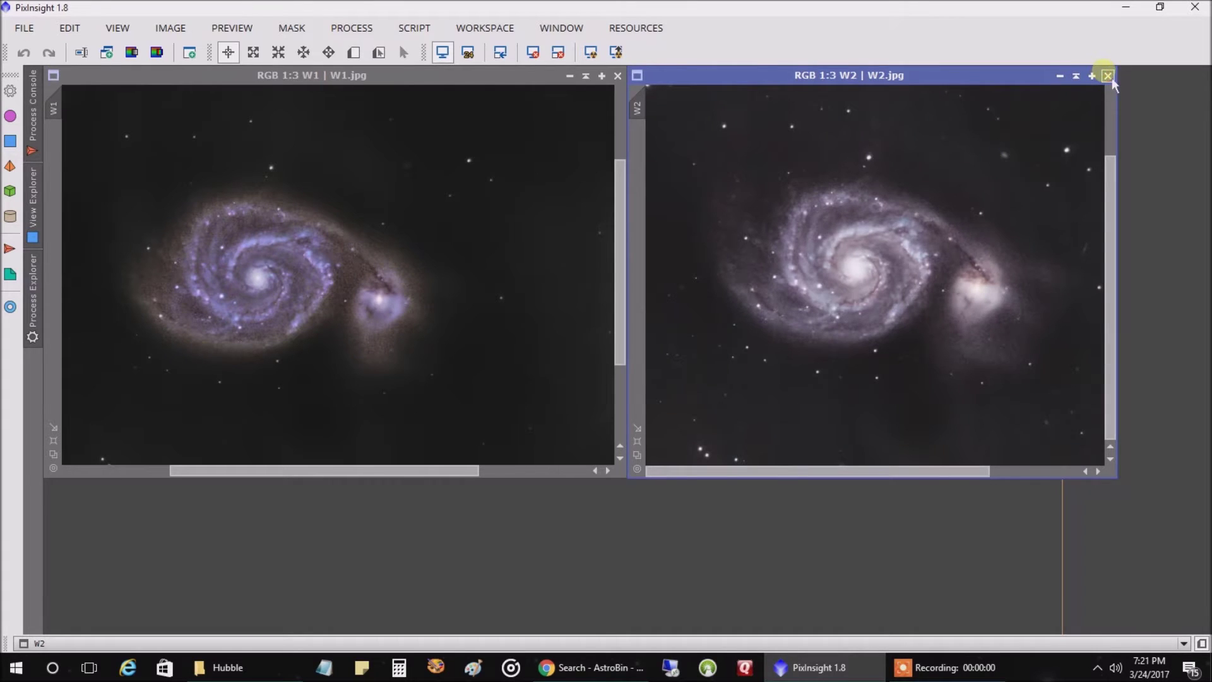
pyautogui.click(1108, 75)
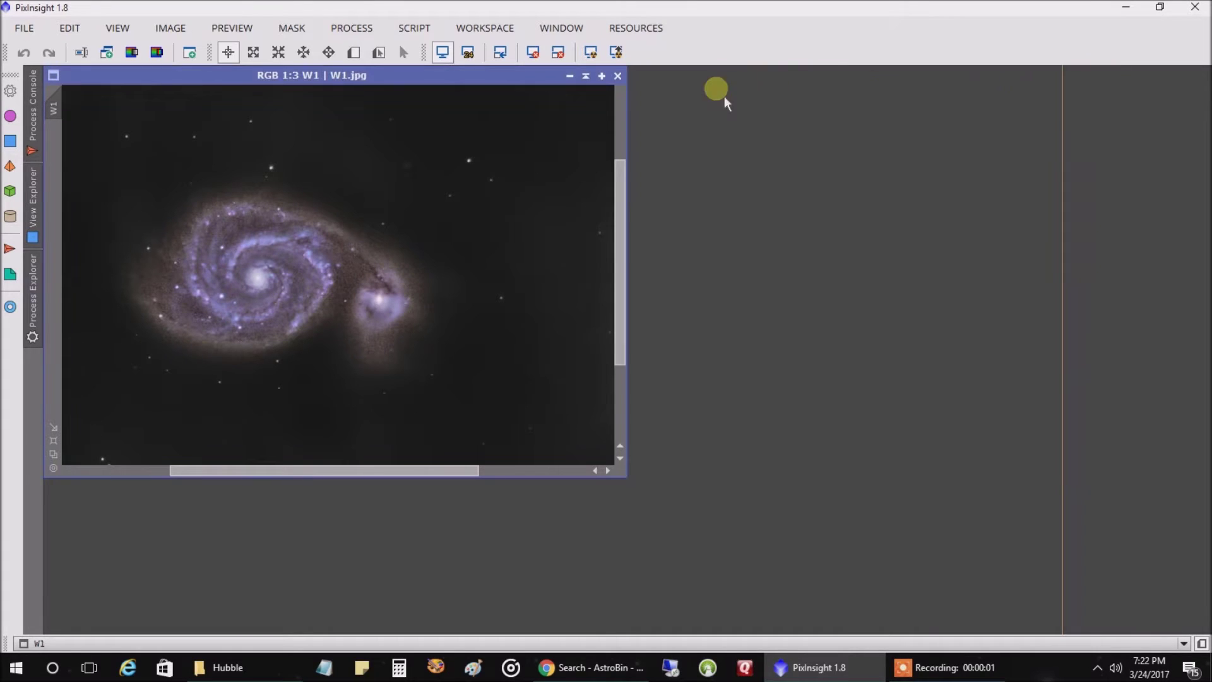
# Step: Close W1 and open Ha.xisf, Oiii.xisf, Pacman Nebula.jpg and Sii.xisf together
pyautogui.click(617, 77)
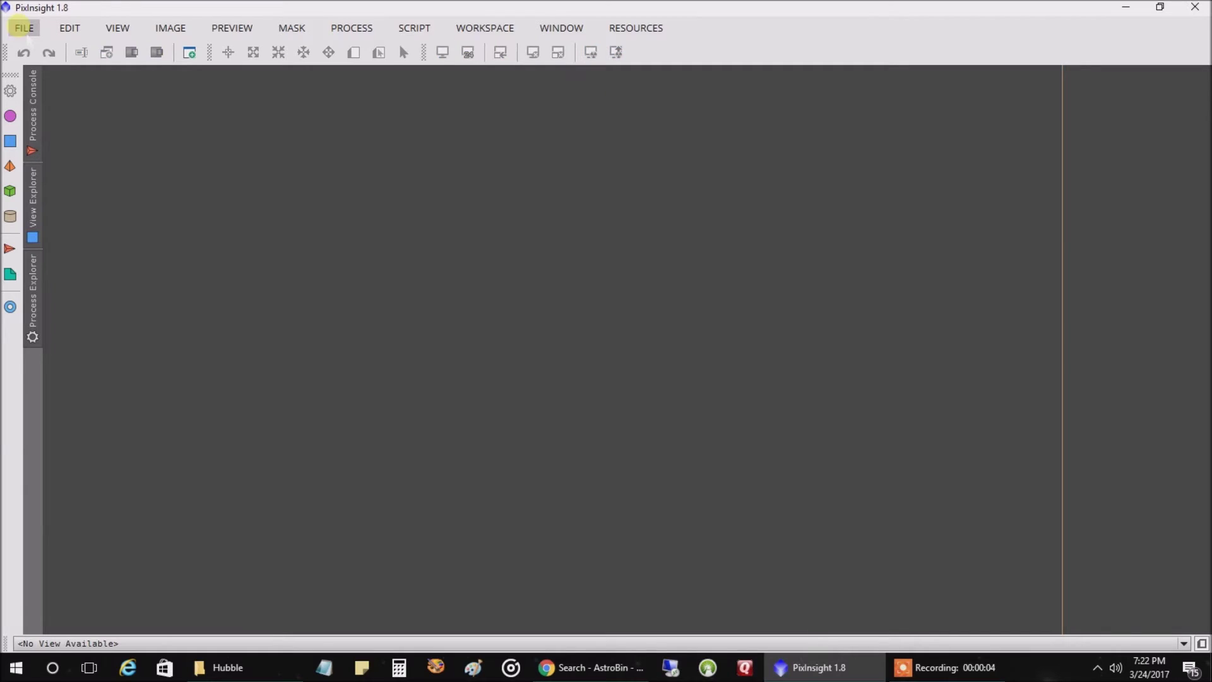
pyautogui.click(24, 28)
pyautogui.click(42, 52)
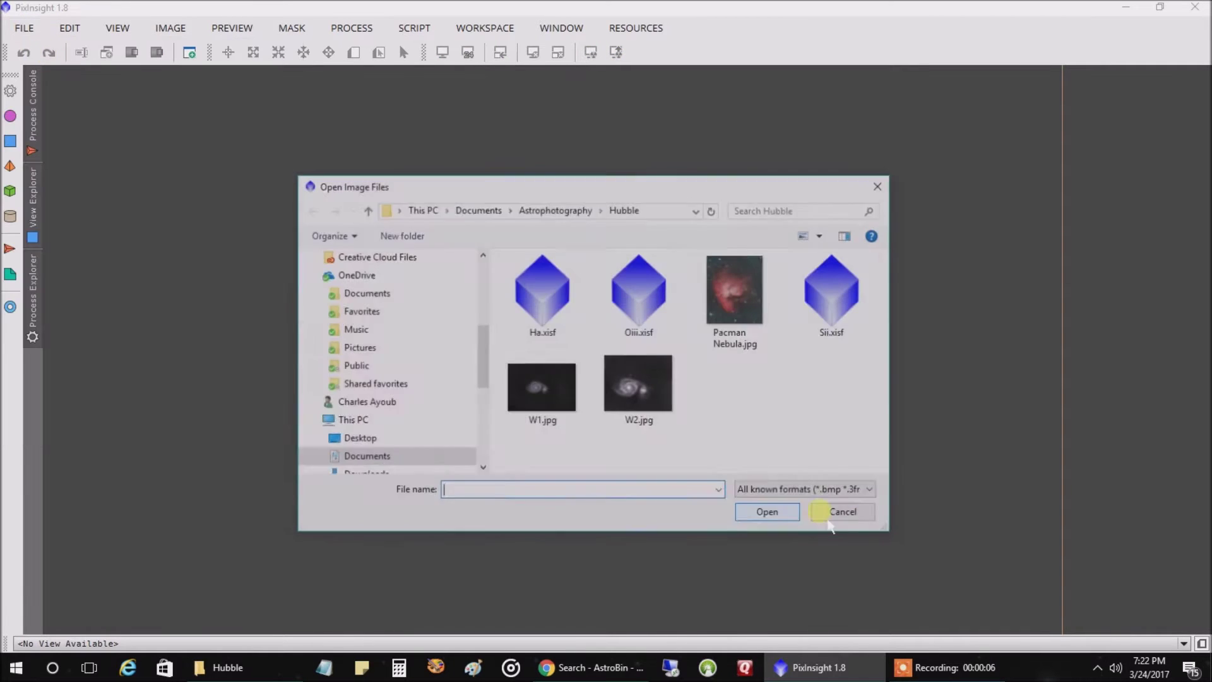
pyautogui.click(541, 290)
pyautogui.keyDown('ctrl'); pyautogui.click(638, 291); pyautogui.keyUp('ctrl')
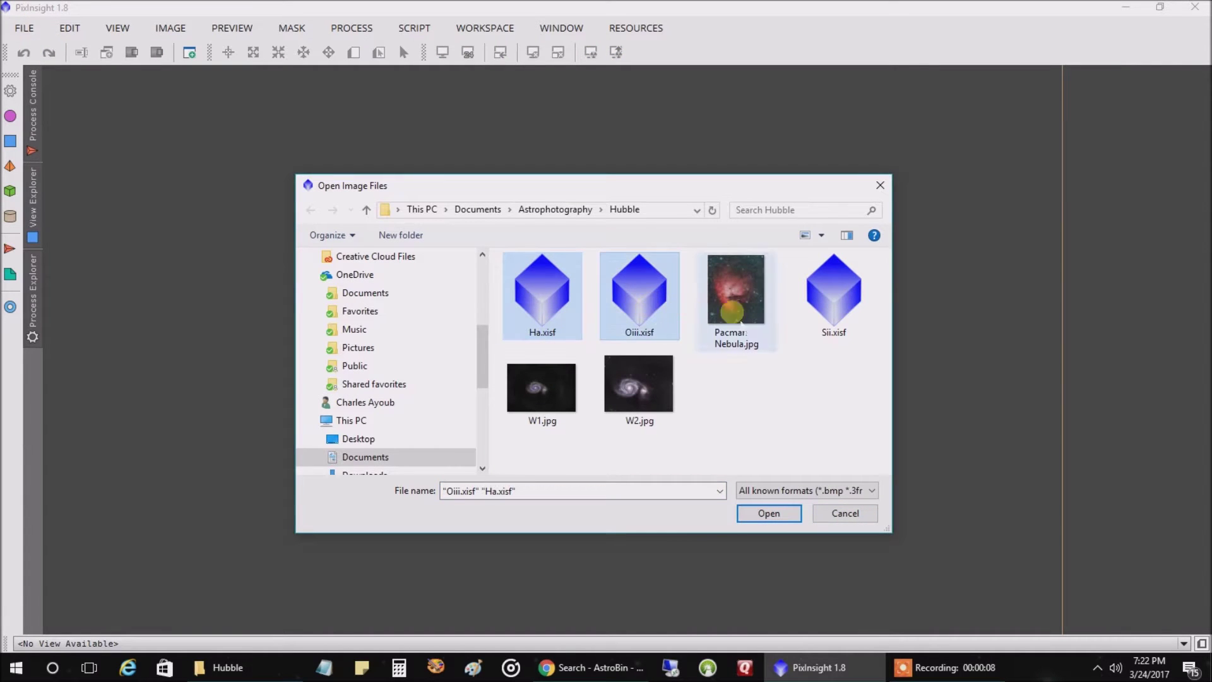
pyautogui.keyDown('ctrl'); pyautogui.click(761, 312); pyautogui.keyUp('ctrl')
pyautogui.keyDown('ctrl'); pyautogui.click(835, 296); pyautogui.keyUp('ctrl')
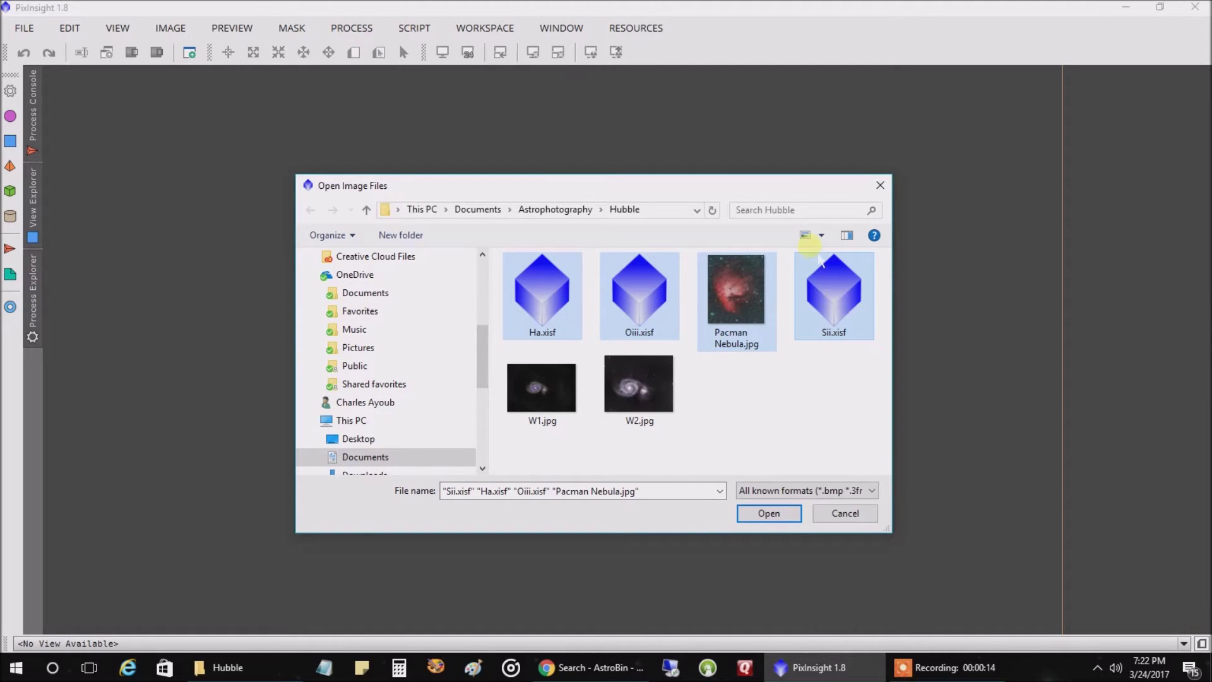
pyautogui.press('Return')
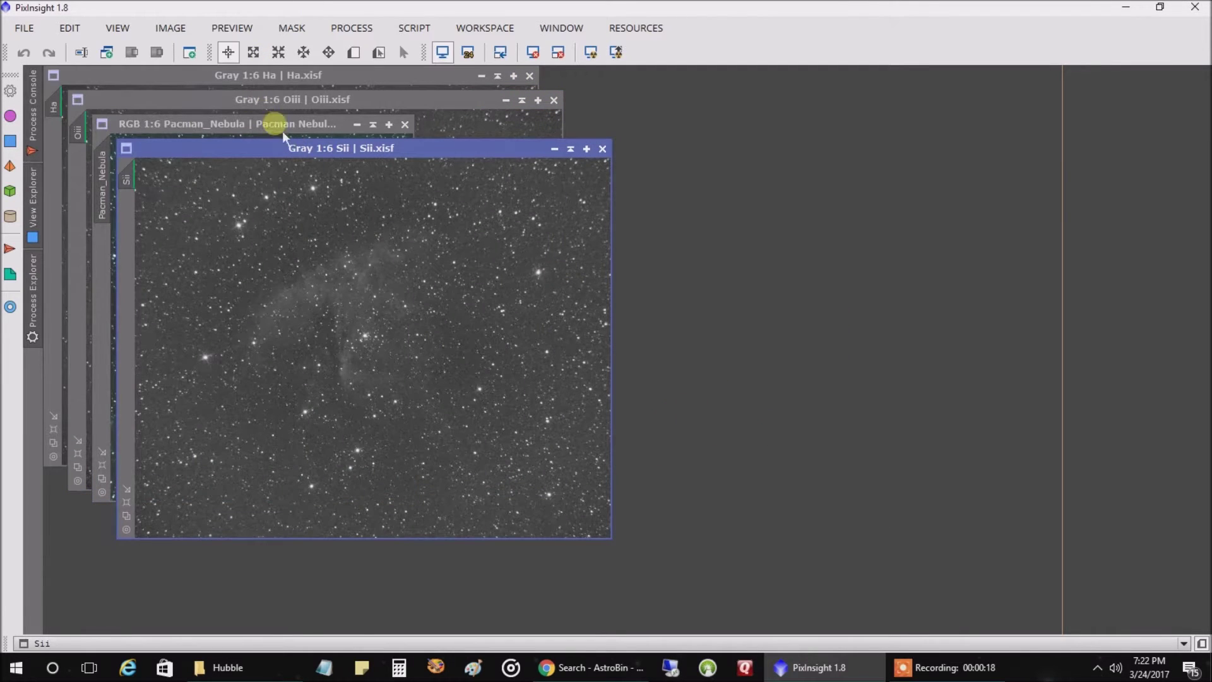
# Step: Move the Pacman Nebula window beside the mono frames, then switch to the AstroBin results
pyautogui.moveTo(283, 131); pyautogui.dragTo(857, 103)
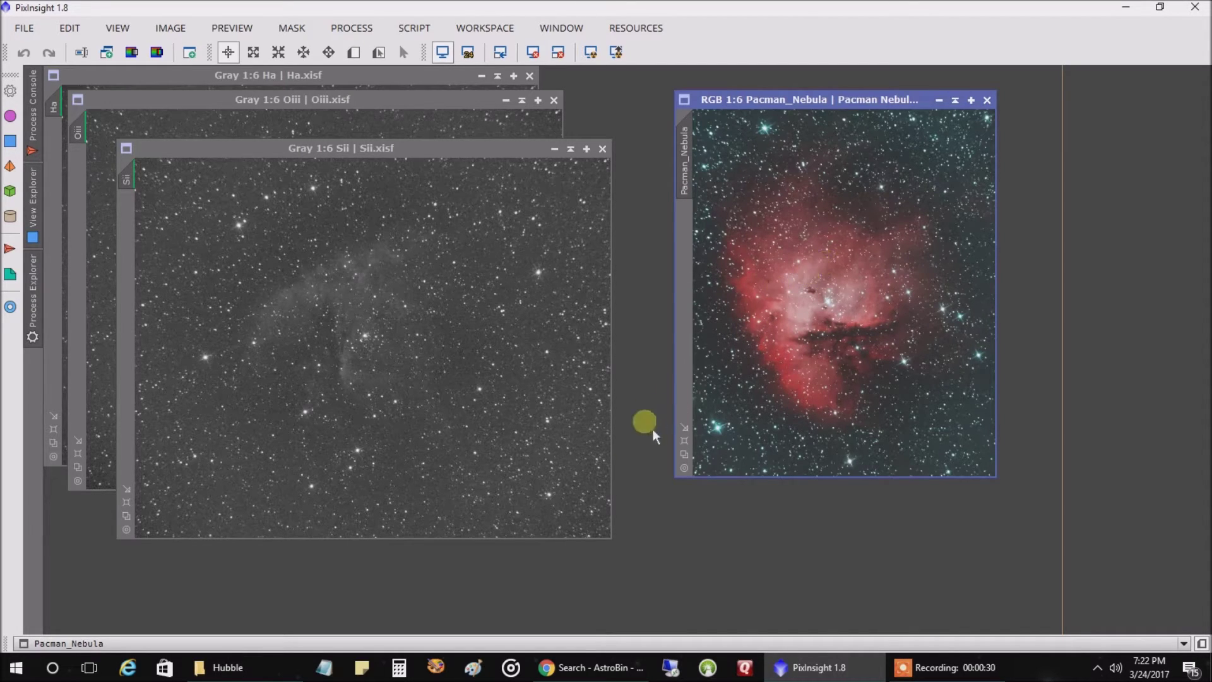
pyautogui.click(586, 674)
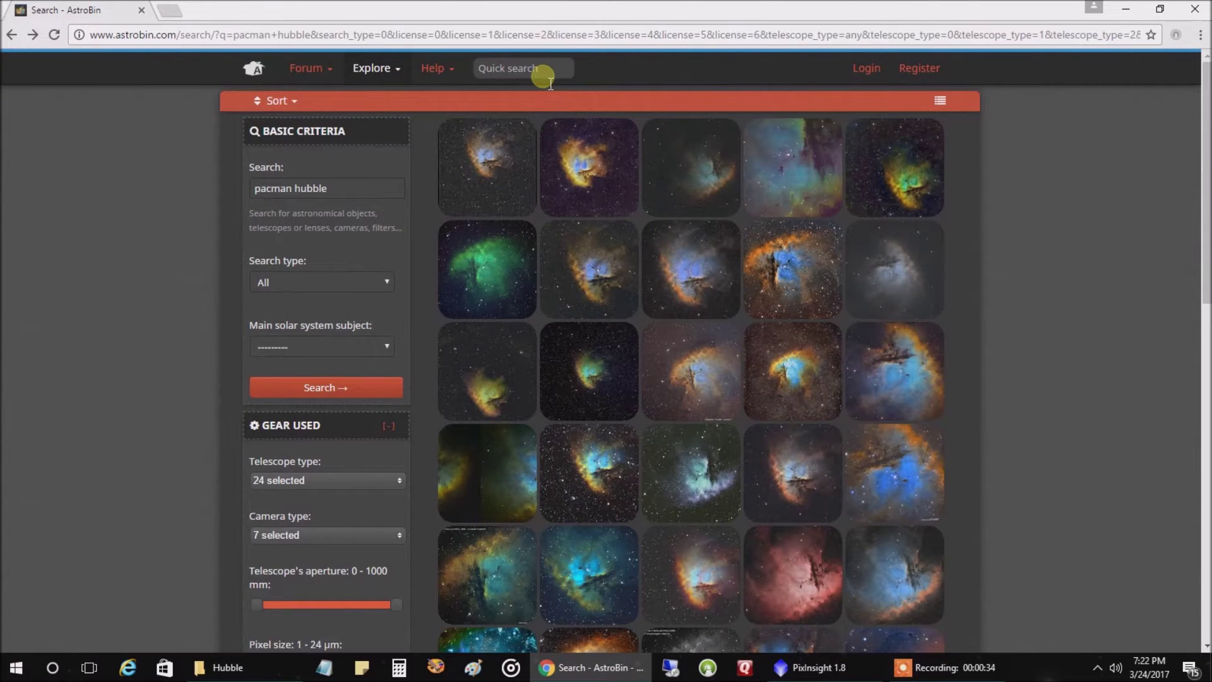
# Step: Browse the 'pacman hubble' results and view the 'NGC281 The Pacman Nebula' image page
pyautogui.scroll(-1, 1010, 227)
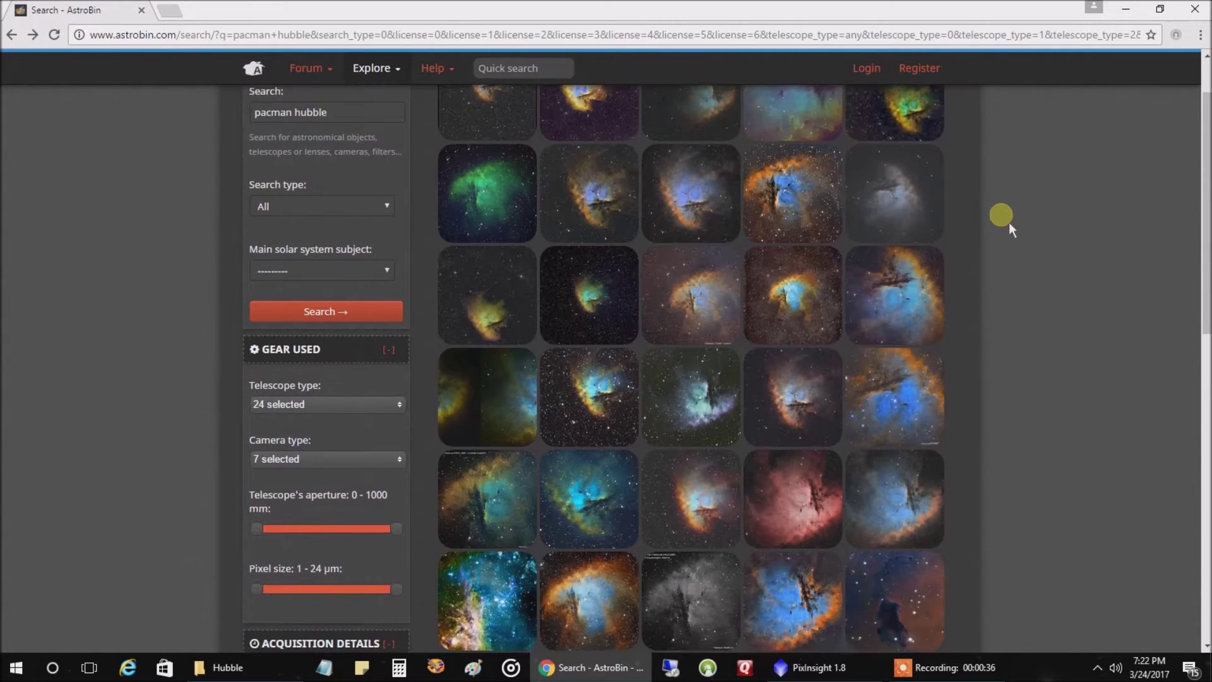
pyautogui.scroll(-2, 1009, 225)
pyautogui.scroll(2, 1006, 238)
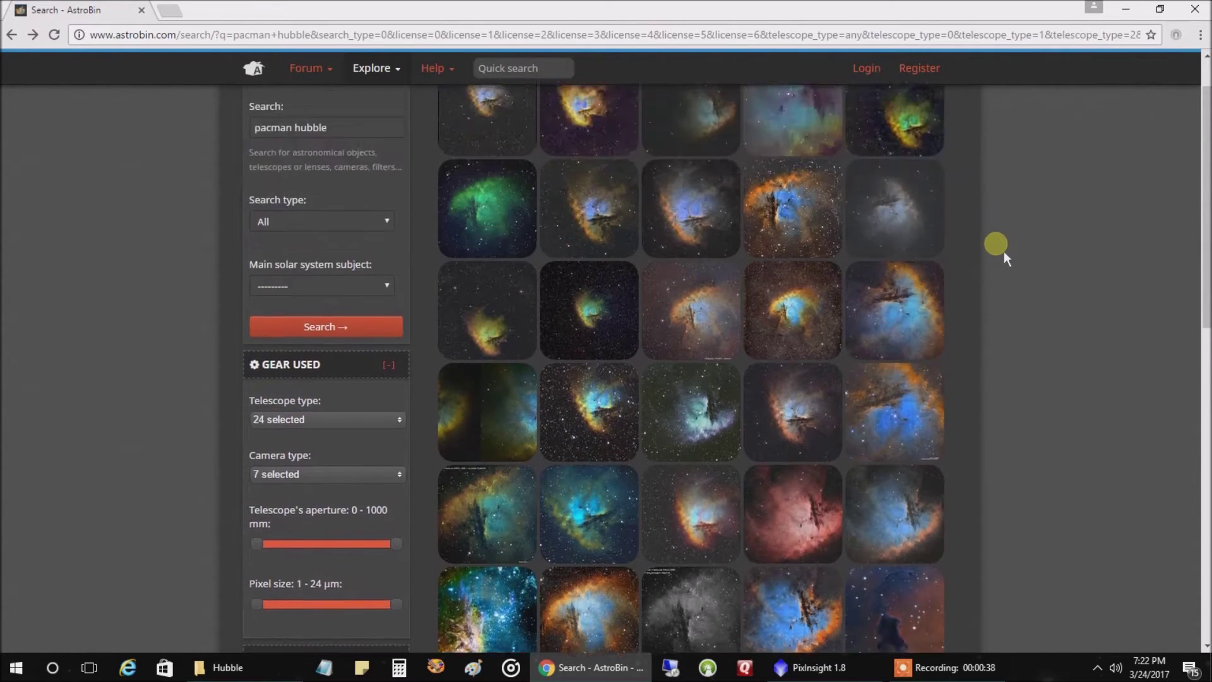
pyautogui.scroll(1, 1004, 252)
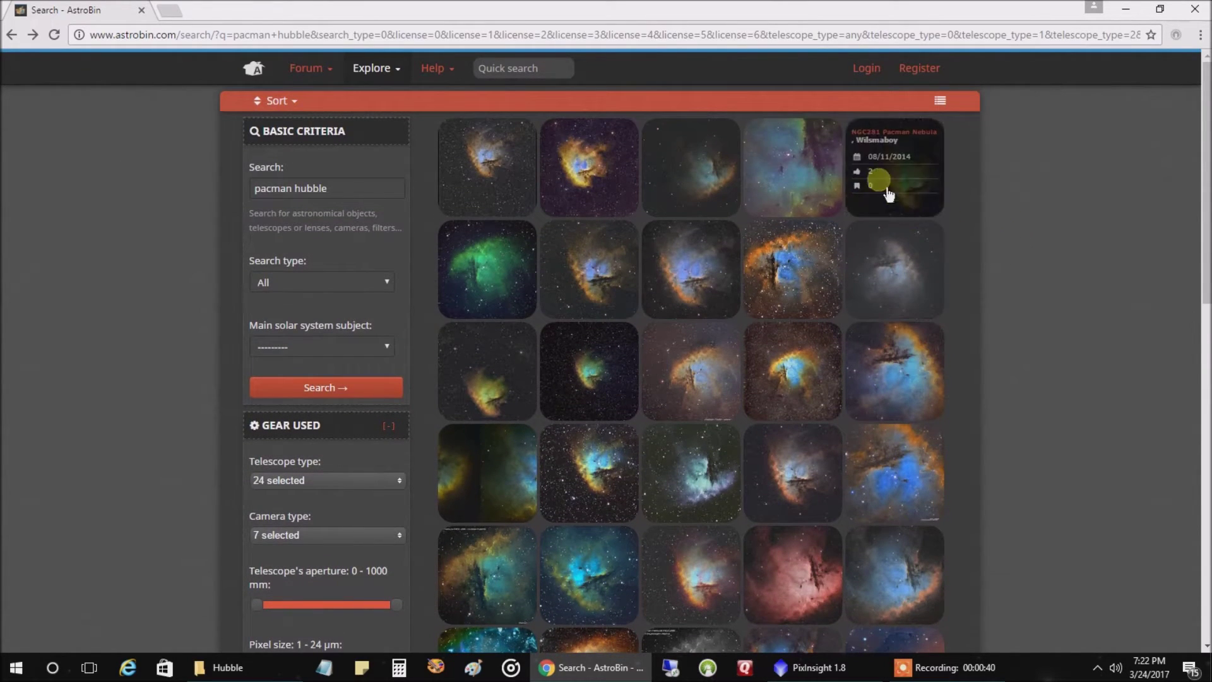
pyautogui.click(503, 164)
pyautogui.scroll(-1, 695, 294)
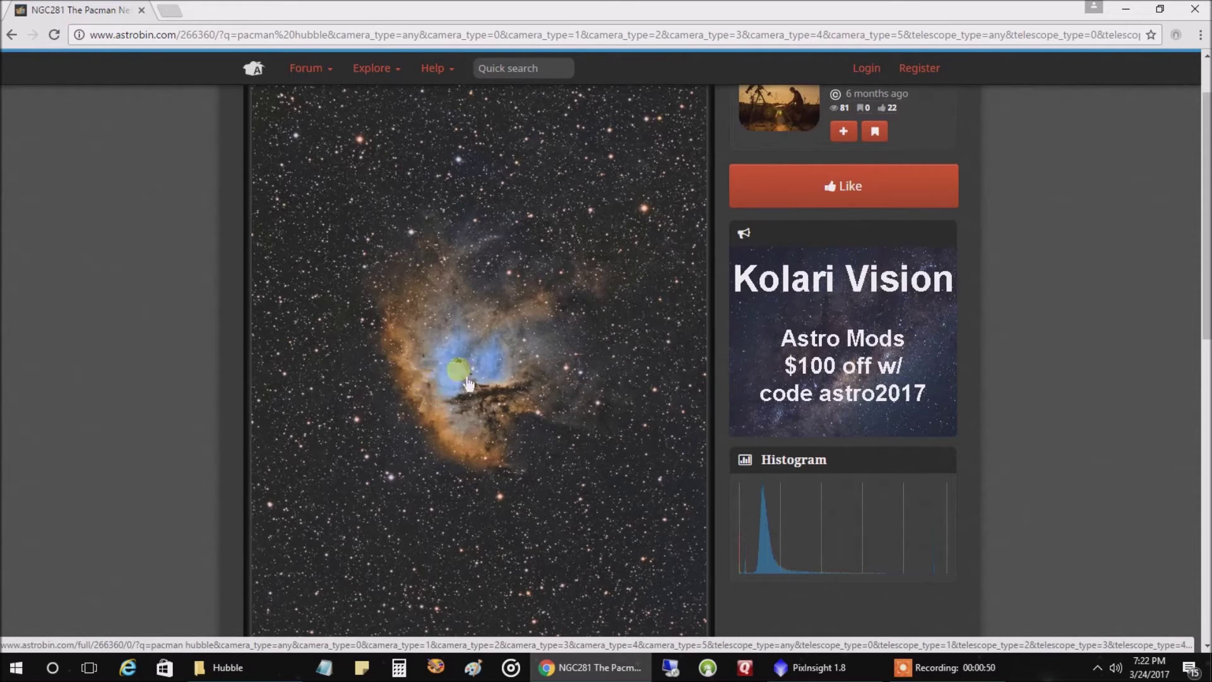
pyautogui.scroll(-1, 486, 378)
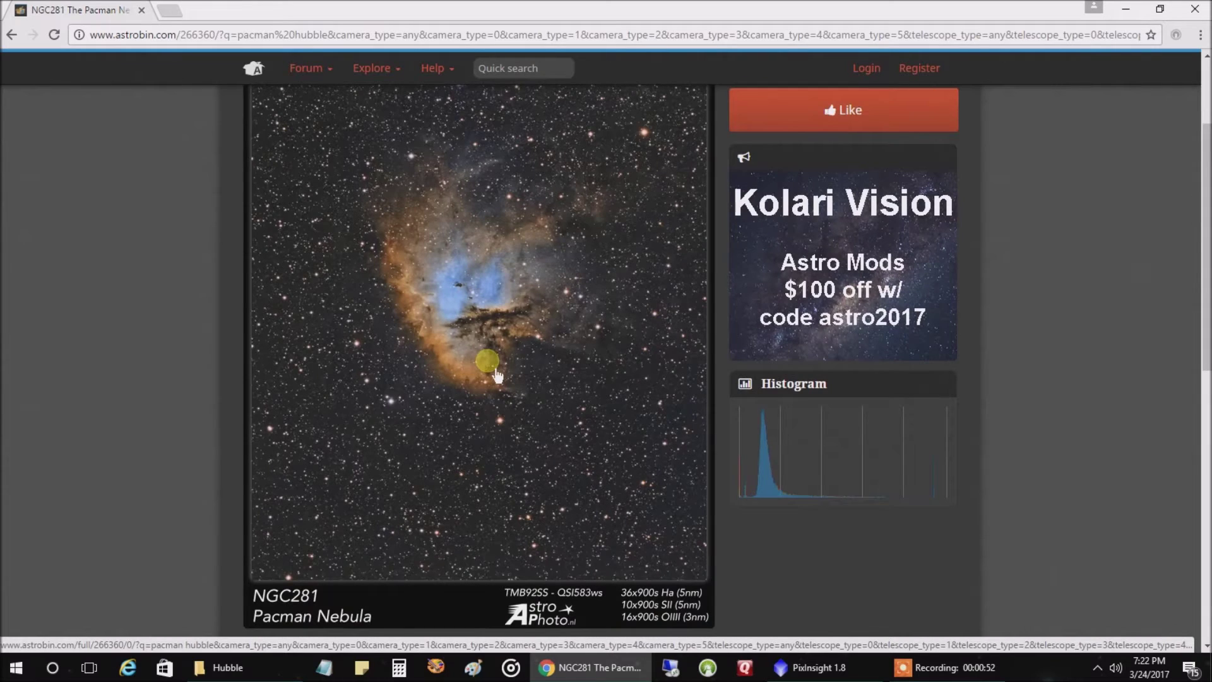
pyautogui.scroll(1, 496, 375)
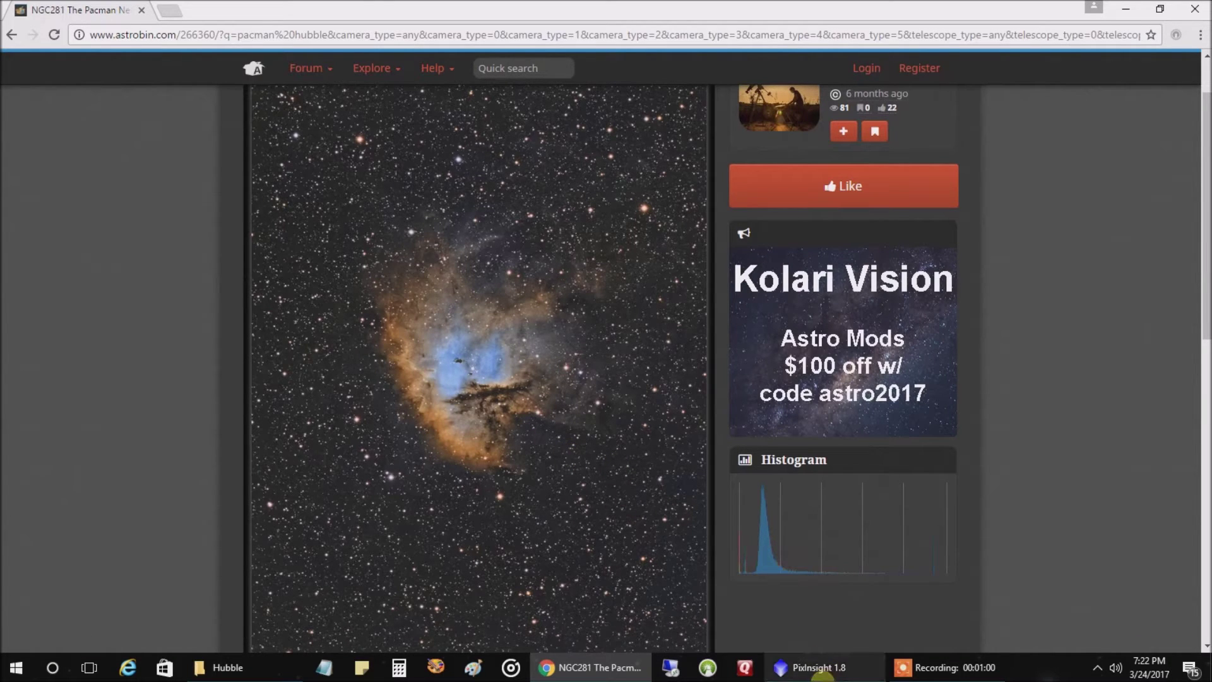
# Step: Back in PixInsight, close Pacman_Nebula and lay out the Ha, Oiii and Sii frames
pyautogui.click(816, 673)
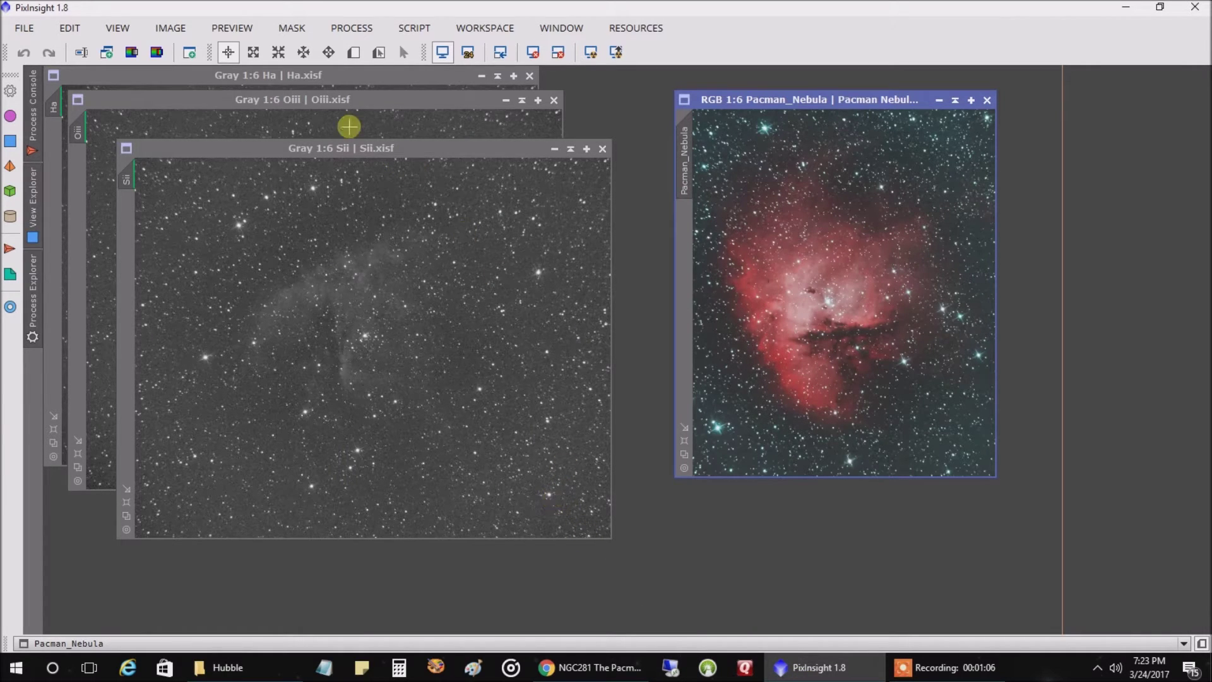
pyautogui.moveTo(331, 159); pyautogui.dragTo(506, 184)
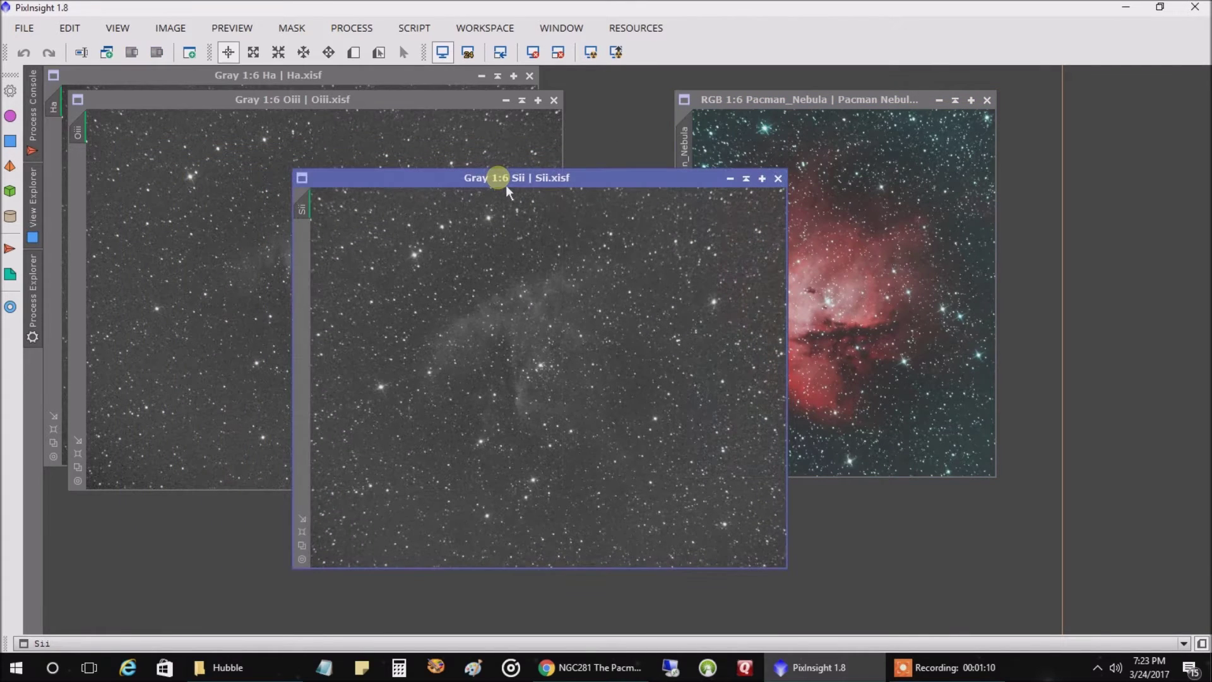
pyautogui.click(360, 143)
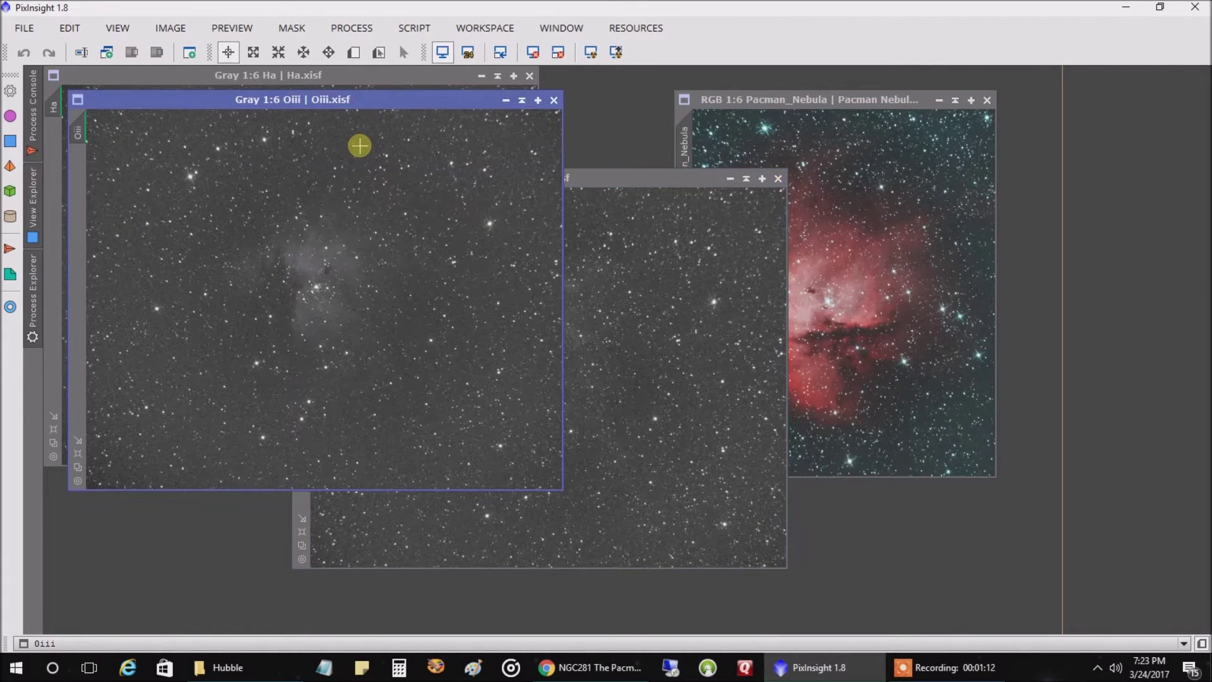
pyautogui.click(687, 263)
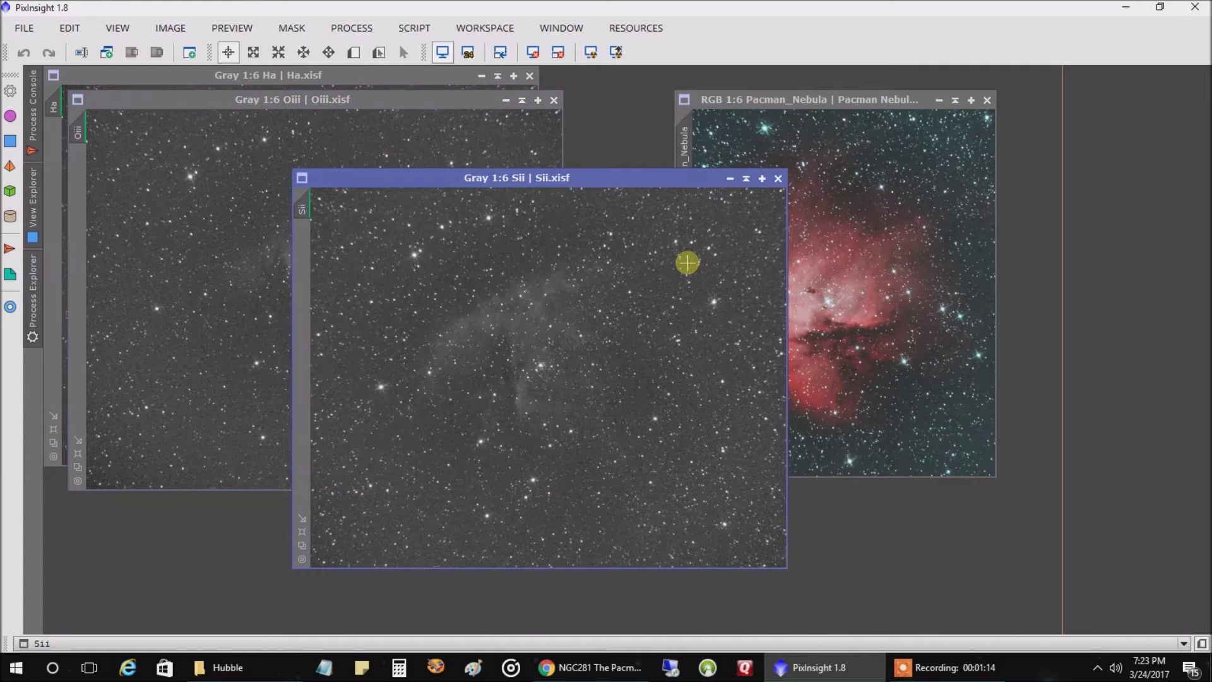
pyautogui.click(987, 100)
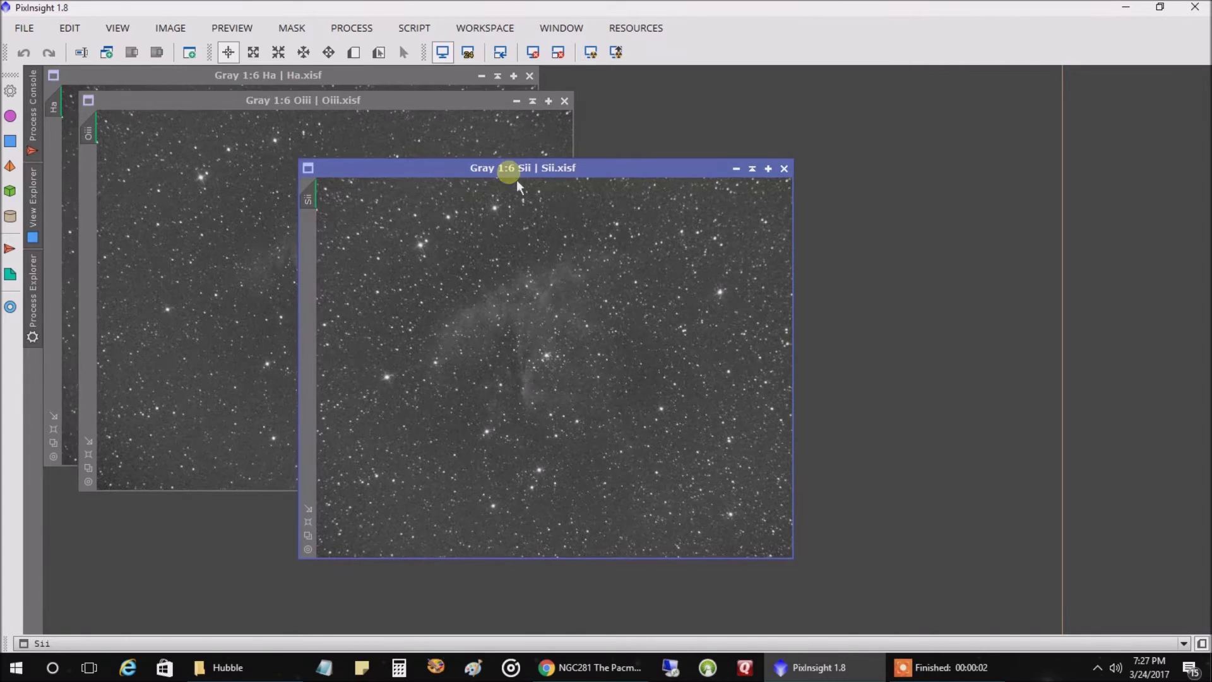
pyautogui.moveTo(516, 179); pyautogui.dragTo(809, 229)
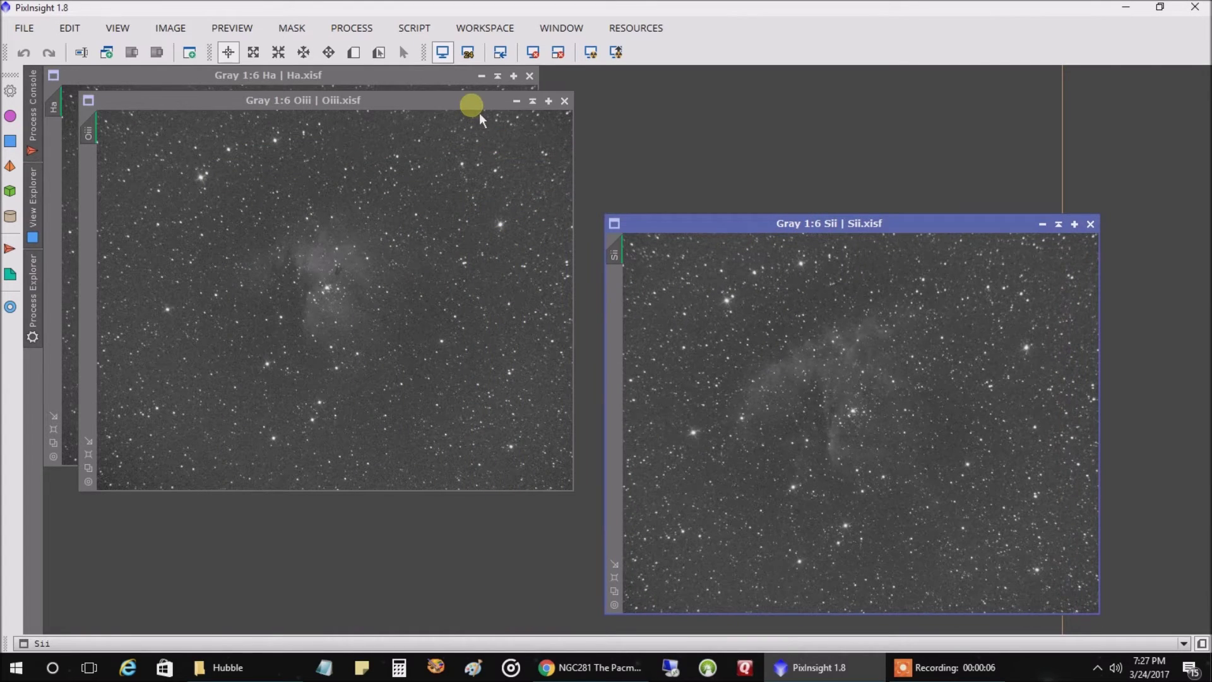
pyautogui.moveTo(479, 112); pyautogui.dragTo(476, 202)
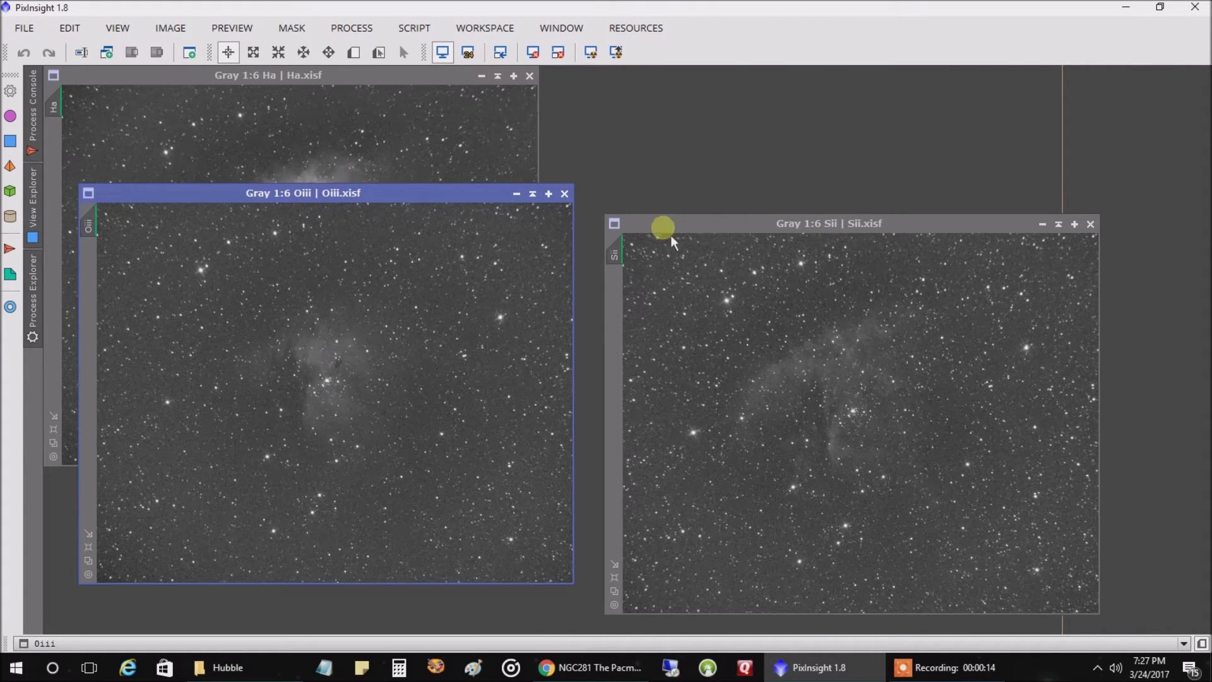
pyautogui.moveTo(676, 227); pyautogui.dragTo(449, 214)
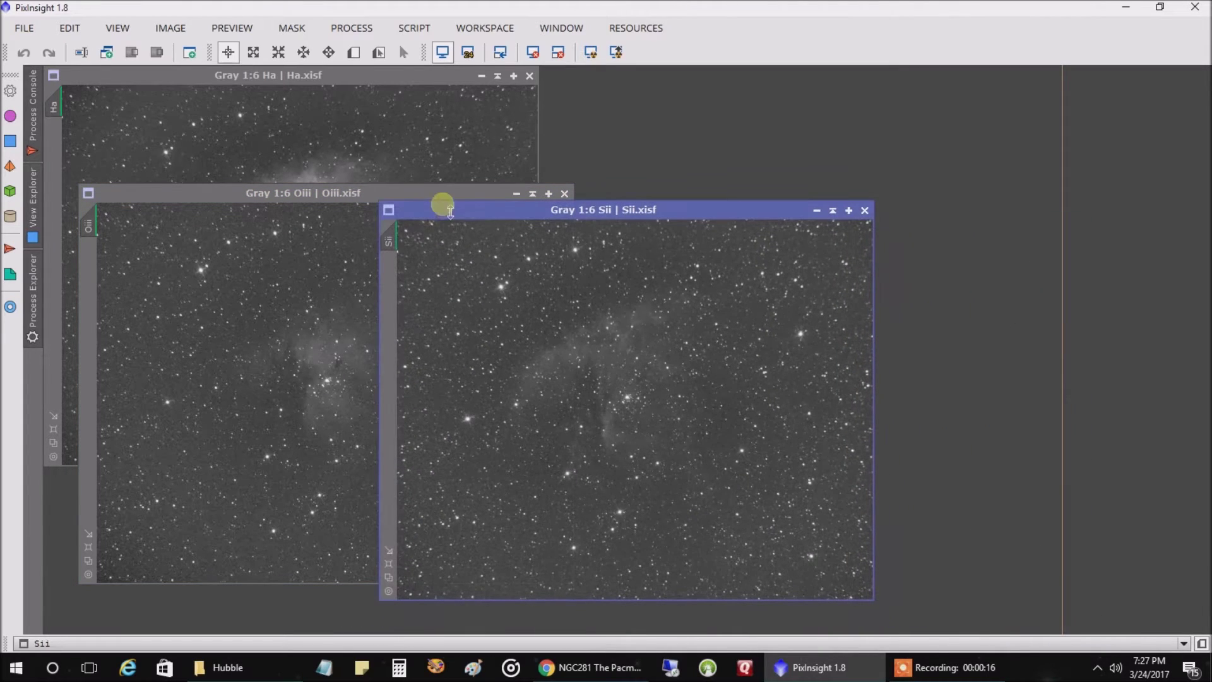
# Step: In LRGBCombination, disable the luminance channel and assign Sii to red
pyautogui.click(365, 30)
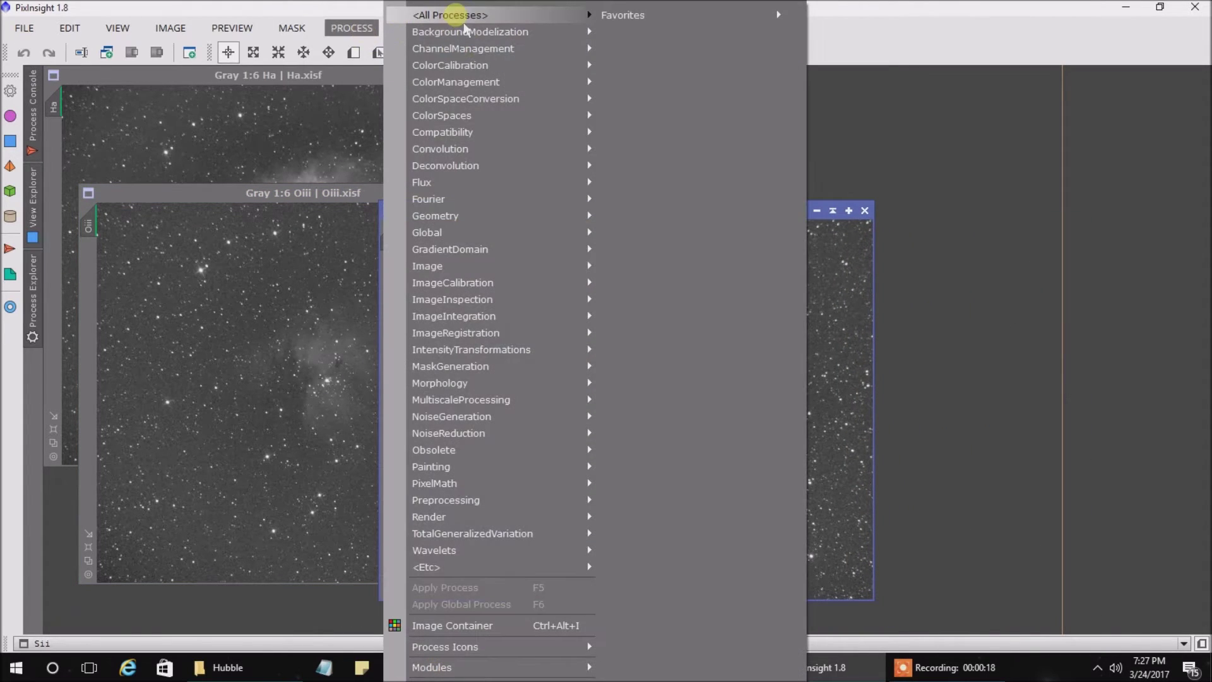
pyautogui.moveTo(460, 15)
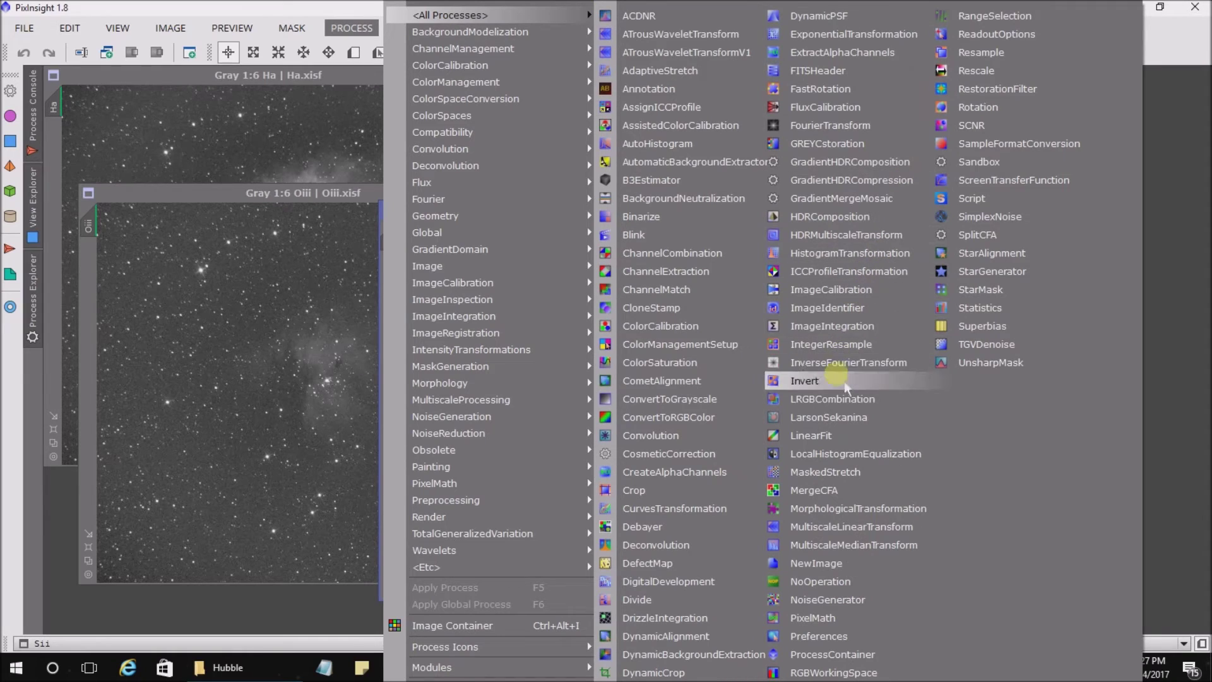
pyautogui.click(834, 400)
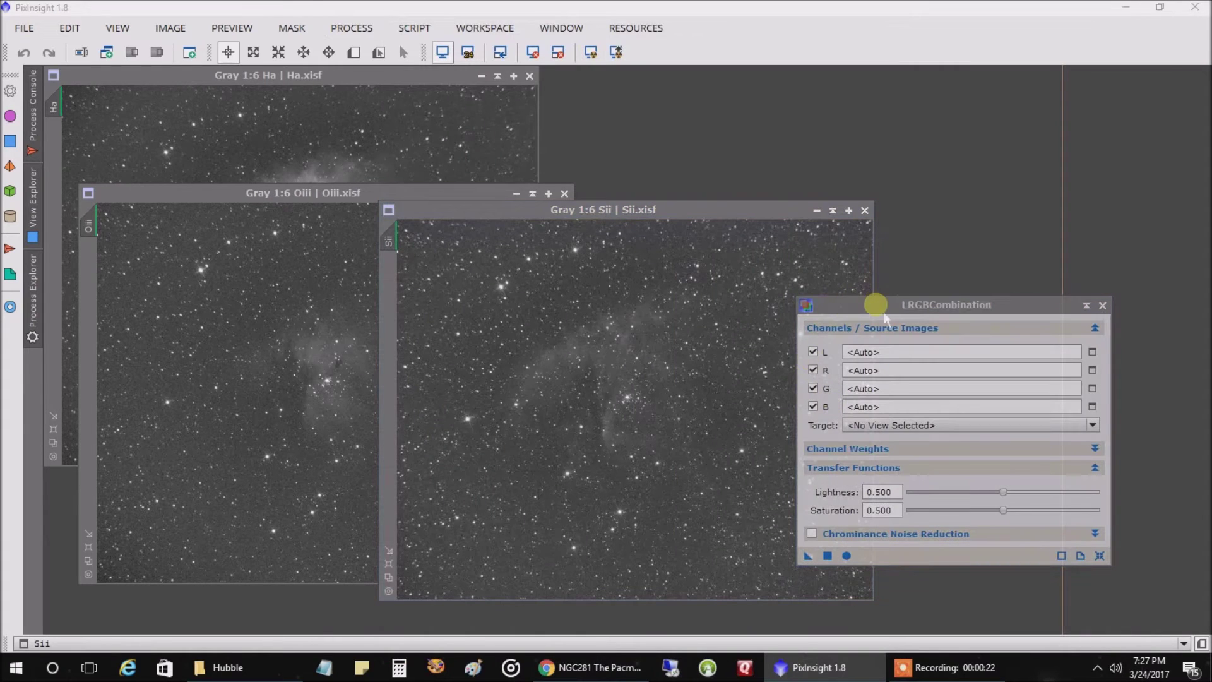
pyautogui.moveTo(885, 315); pyautogui.dragTo(772, 223)
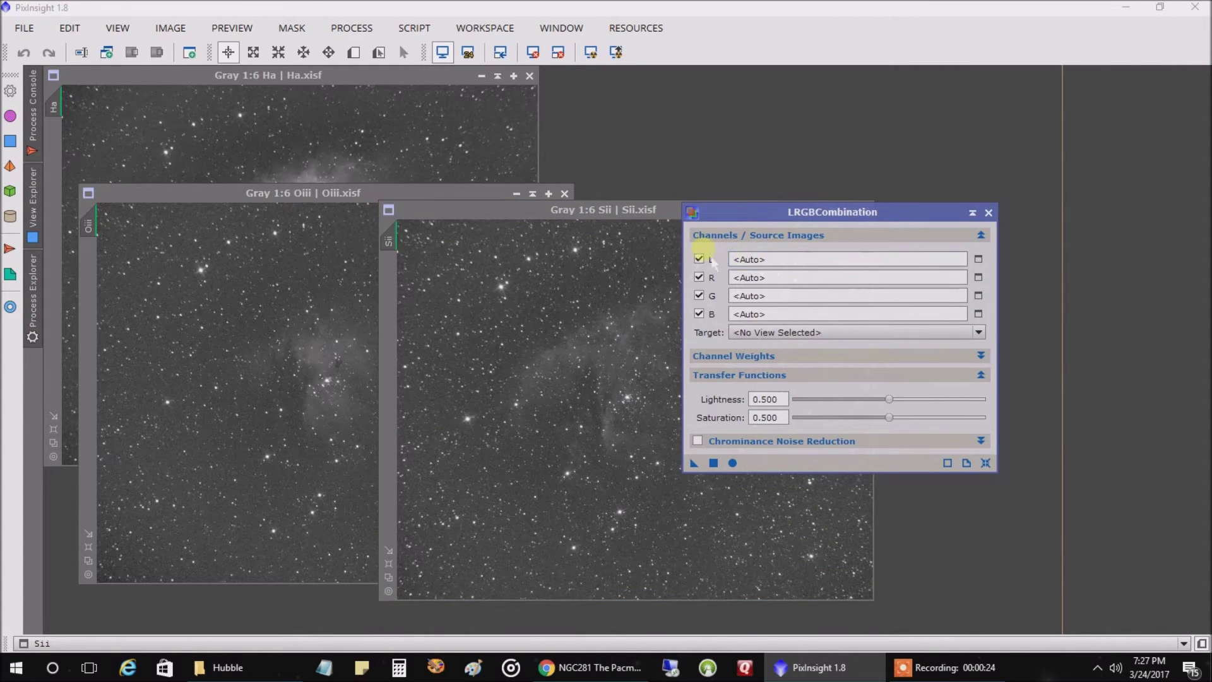
pyautogui.click(709, 259)
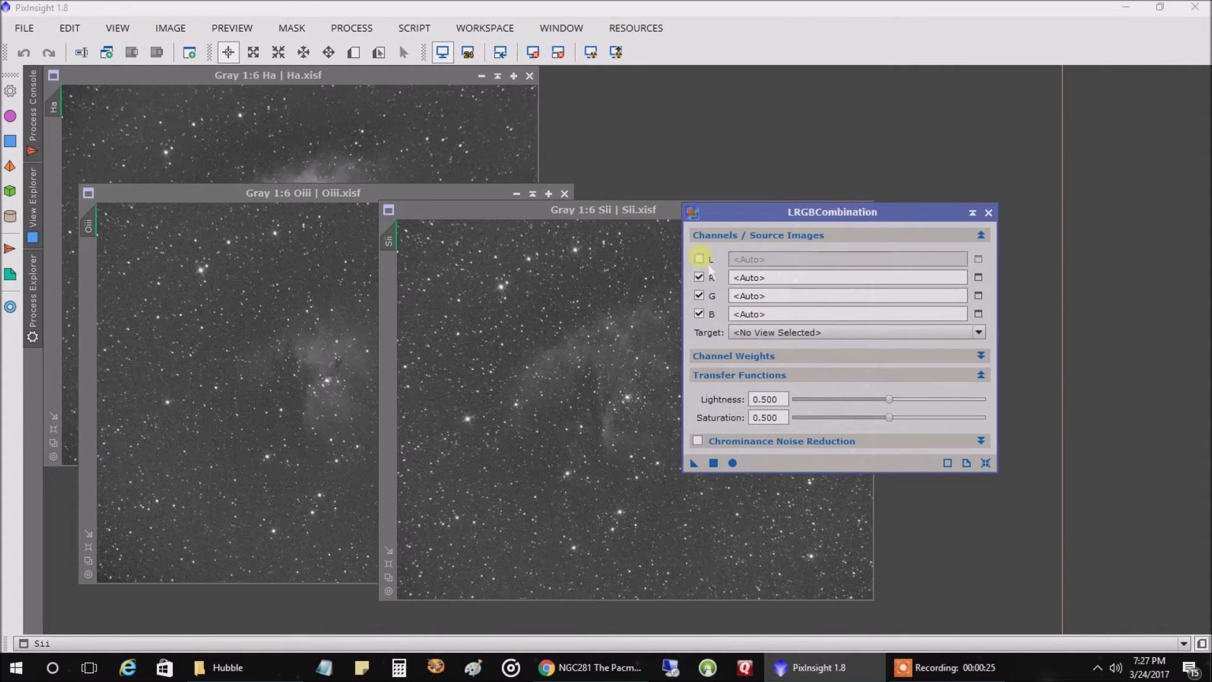
pyautogui.click(978, 277)
pyautogui.click(622, 325)
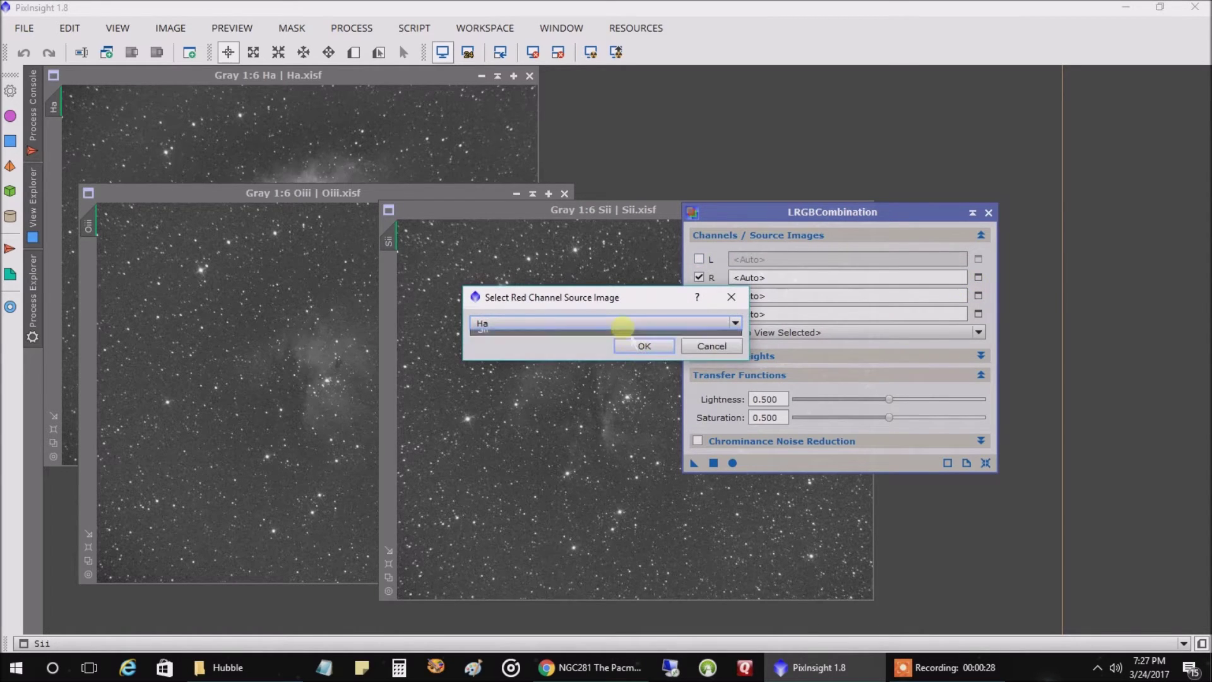
pyautogui.click(596, 359)
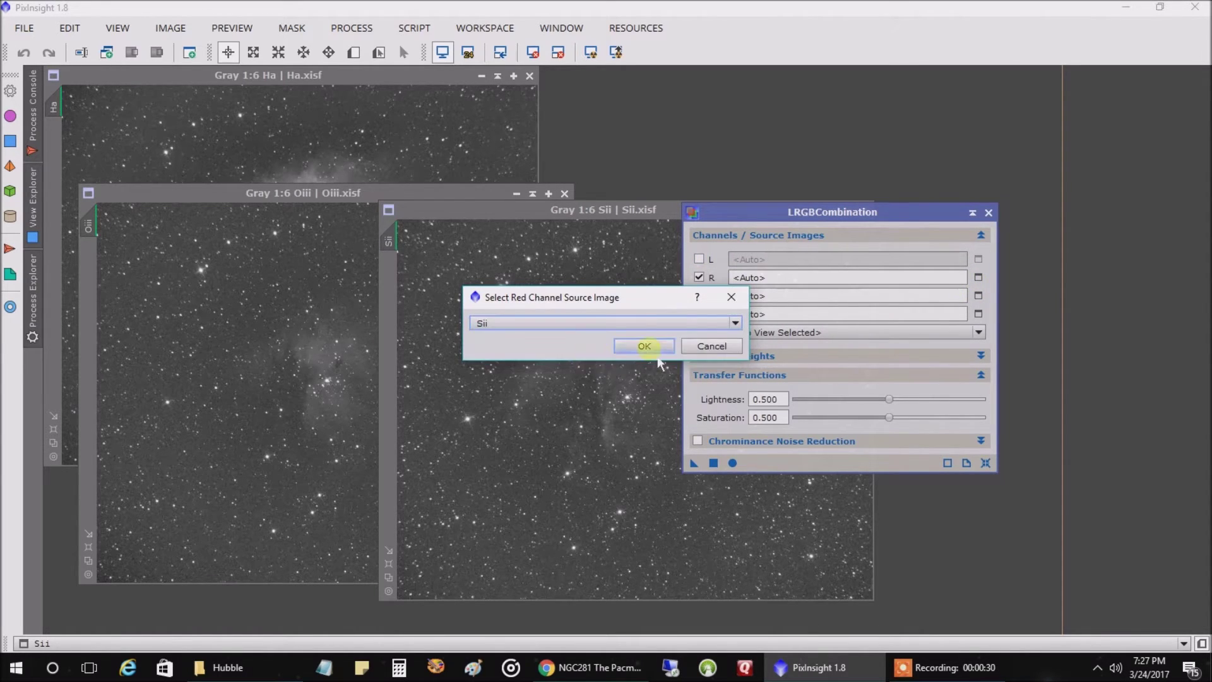
pyautogui.click(641, 346)
# Step: Assign Ha to green and Oiii to blue, then apply globally to create Image05
pyautogui.click(977, 295)
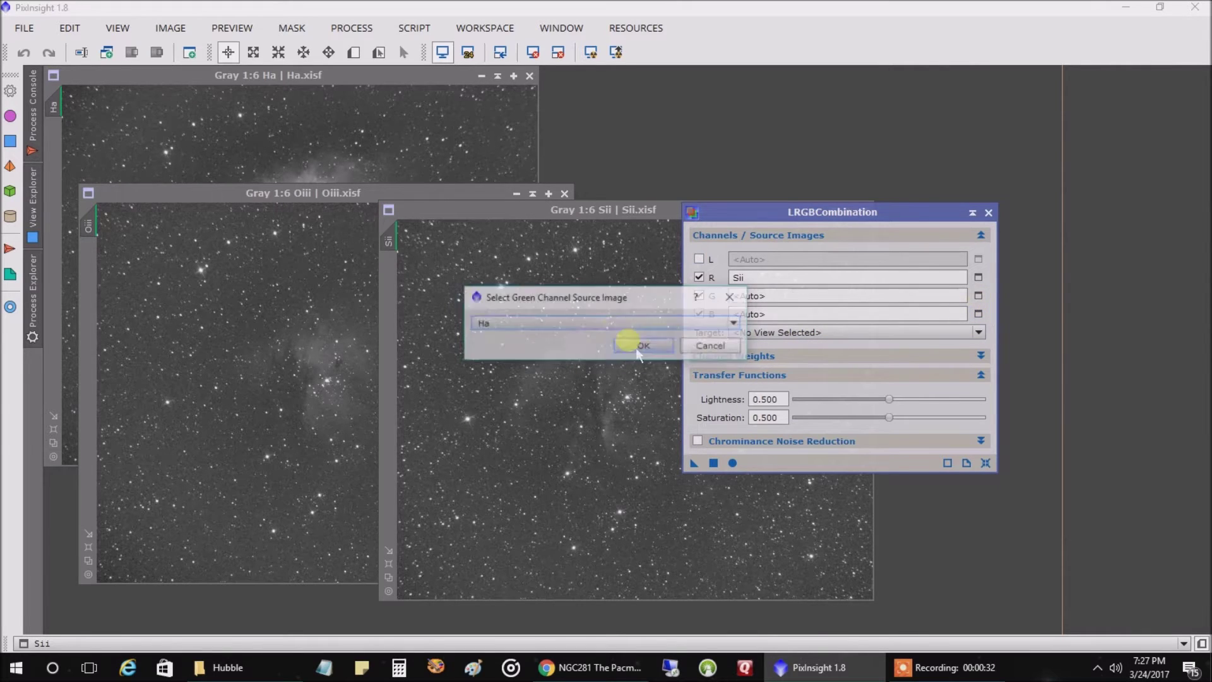
pyautogui.click(644, 346)
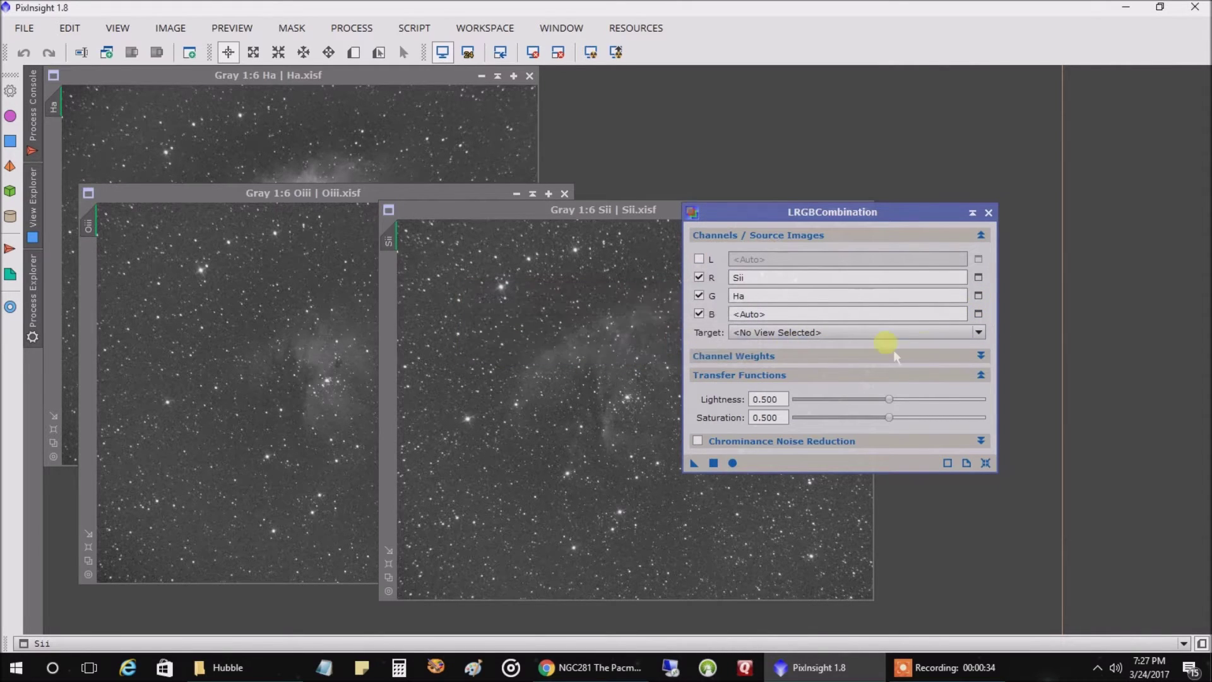
pyautogui.click(978, 314)
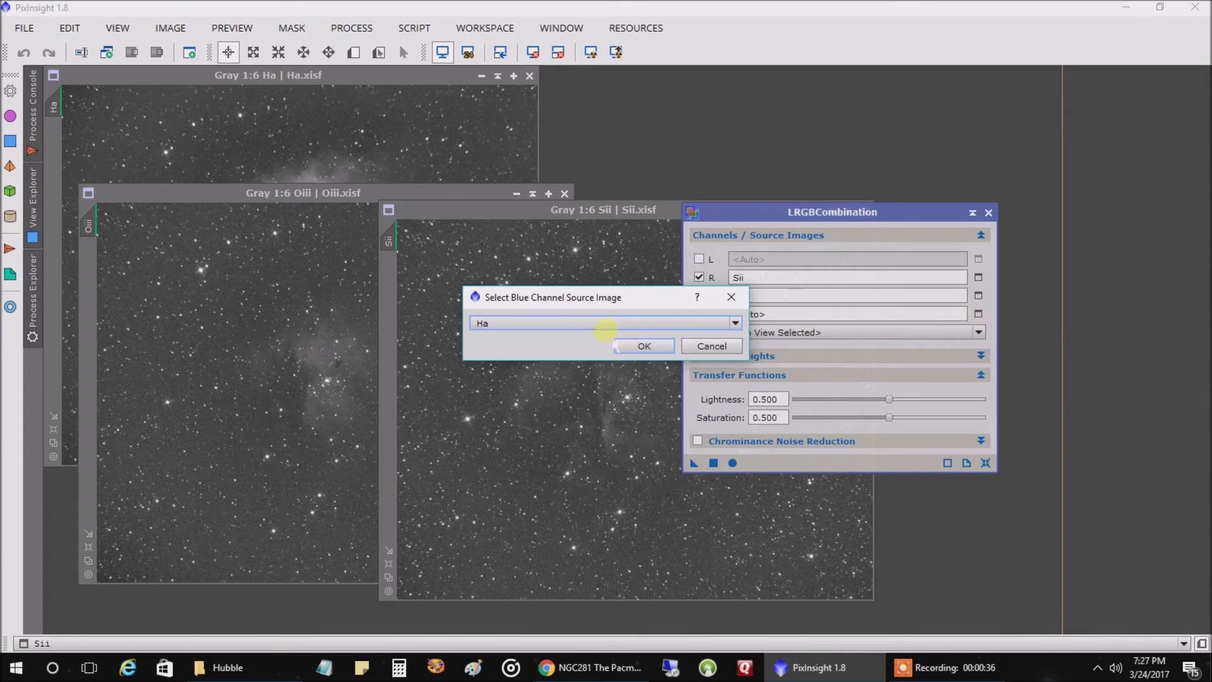
pyautogui.click(604, 324)
pyautogui.click(603, 349)
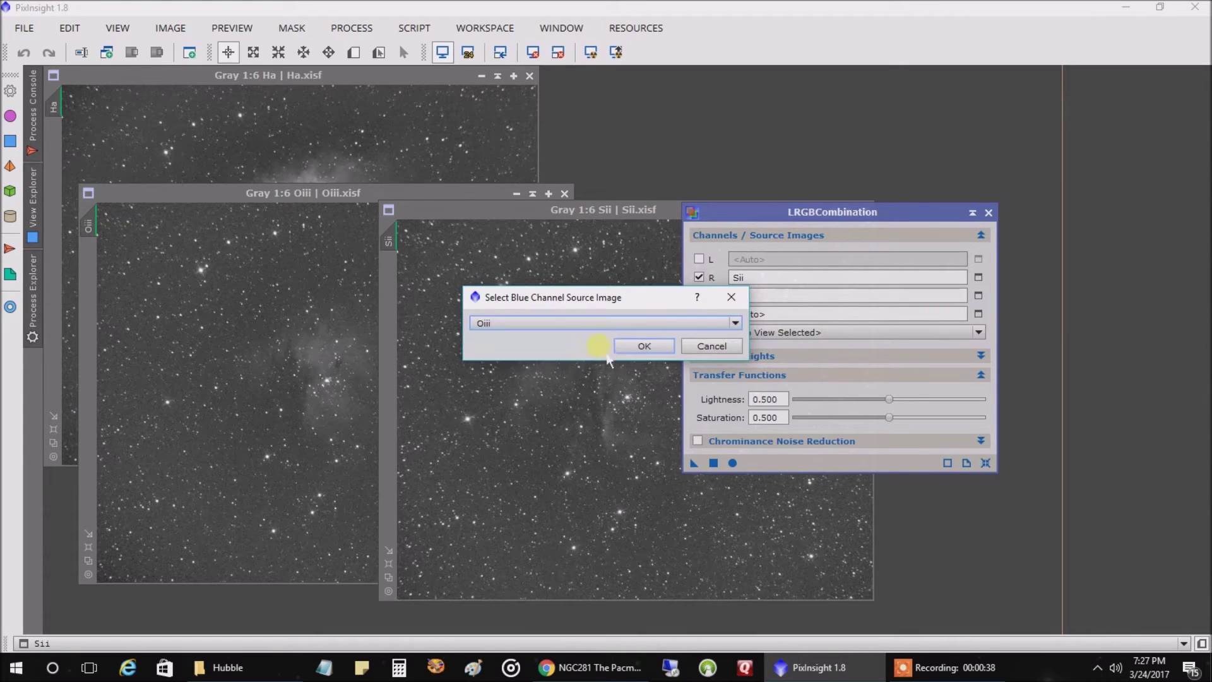
pyautogui.click(644, 346)
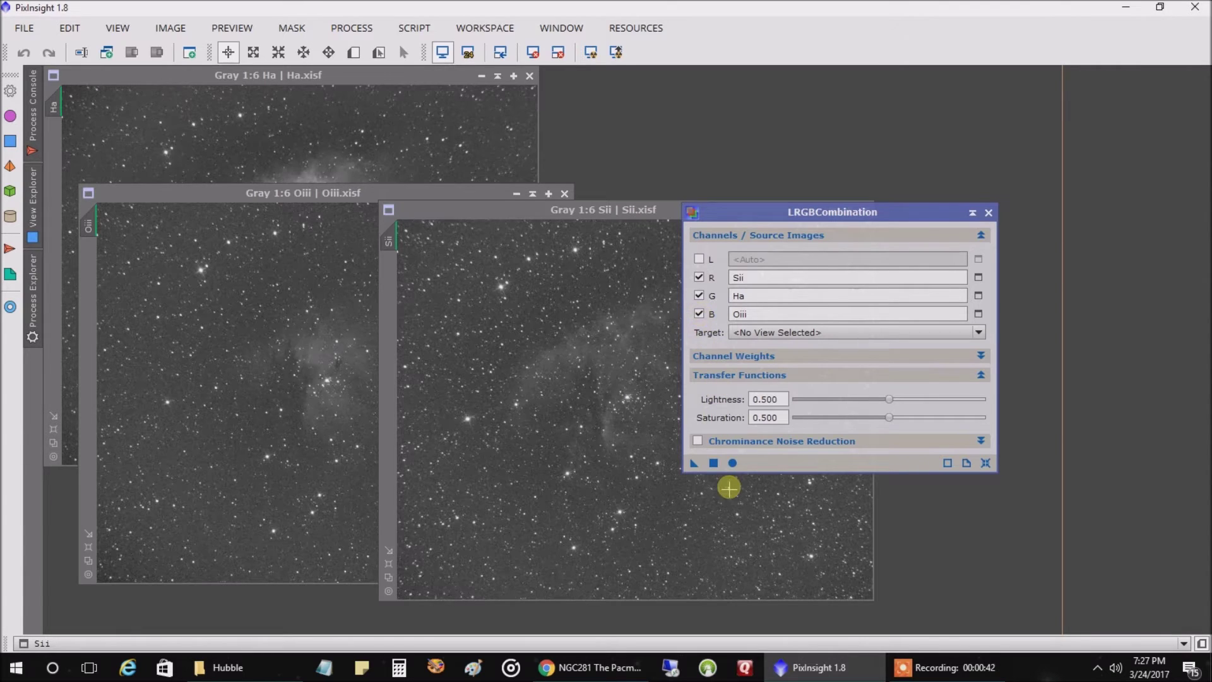
pyautogui.click(732, 464)
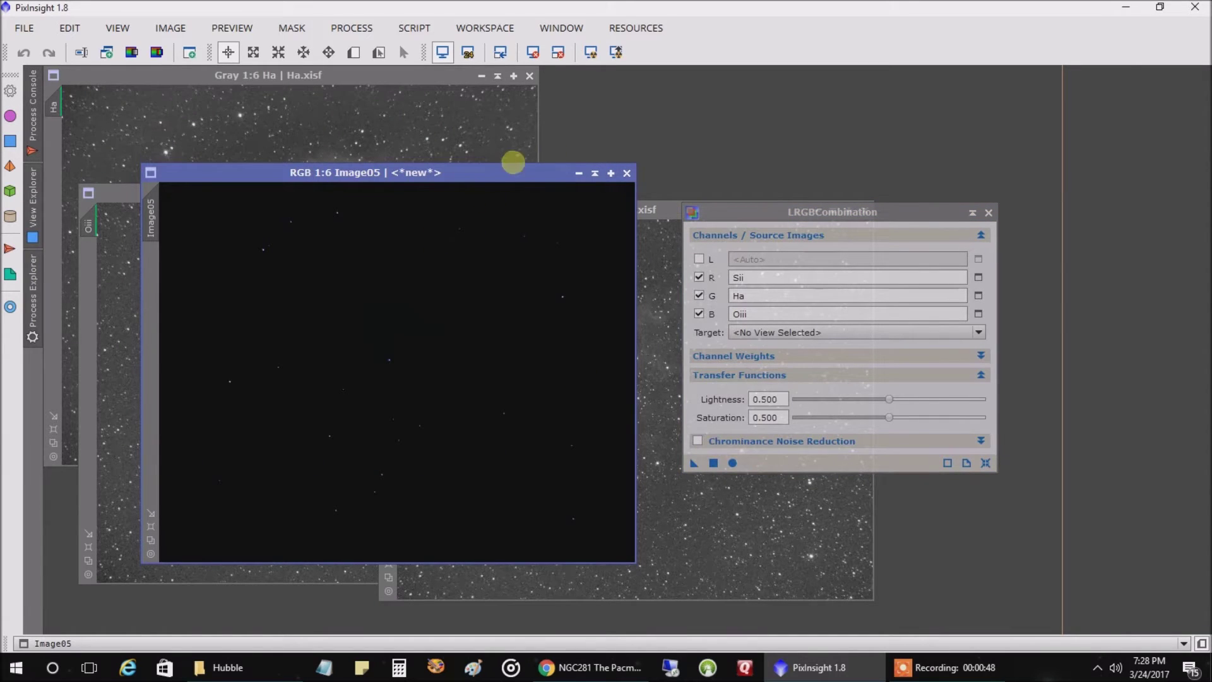
pyautogui.click(988, 212)
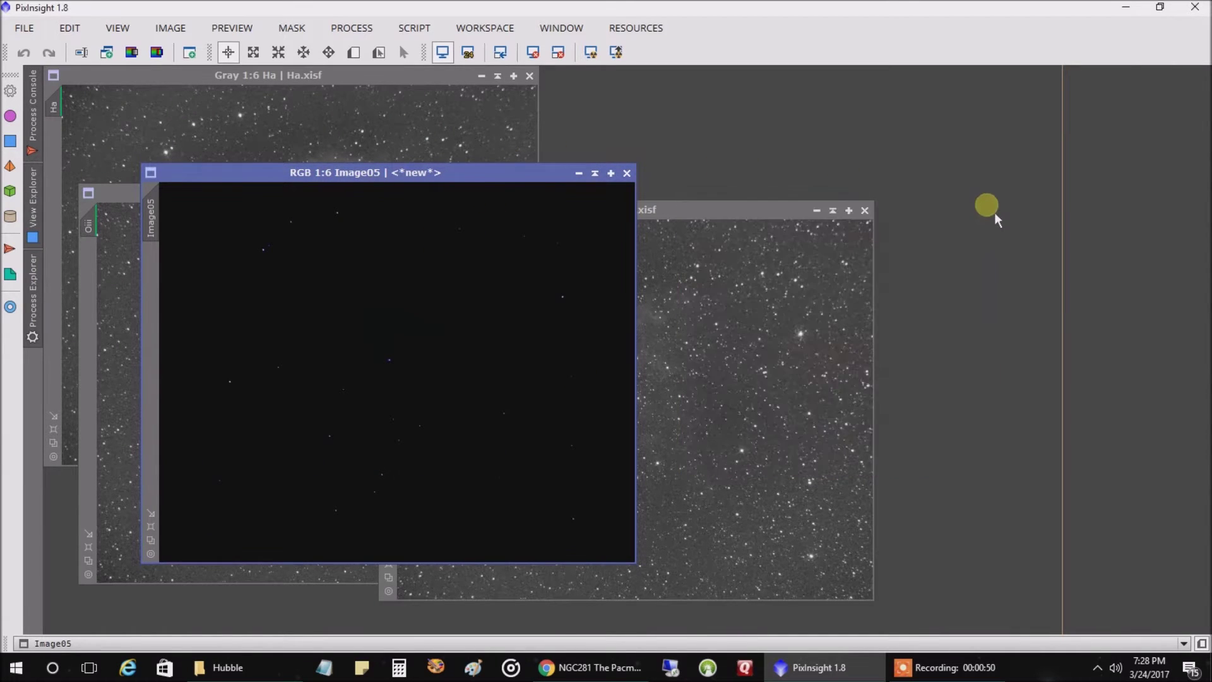
# Step: Auto-stretch the combined image with ScreenTransferFunction and compare it against the AstroBin reference
pyautogui.click(352, 28)
pyautogui.moveTo(527, 19)
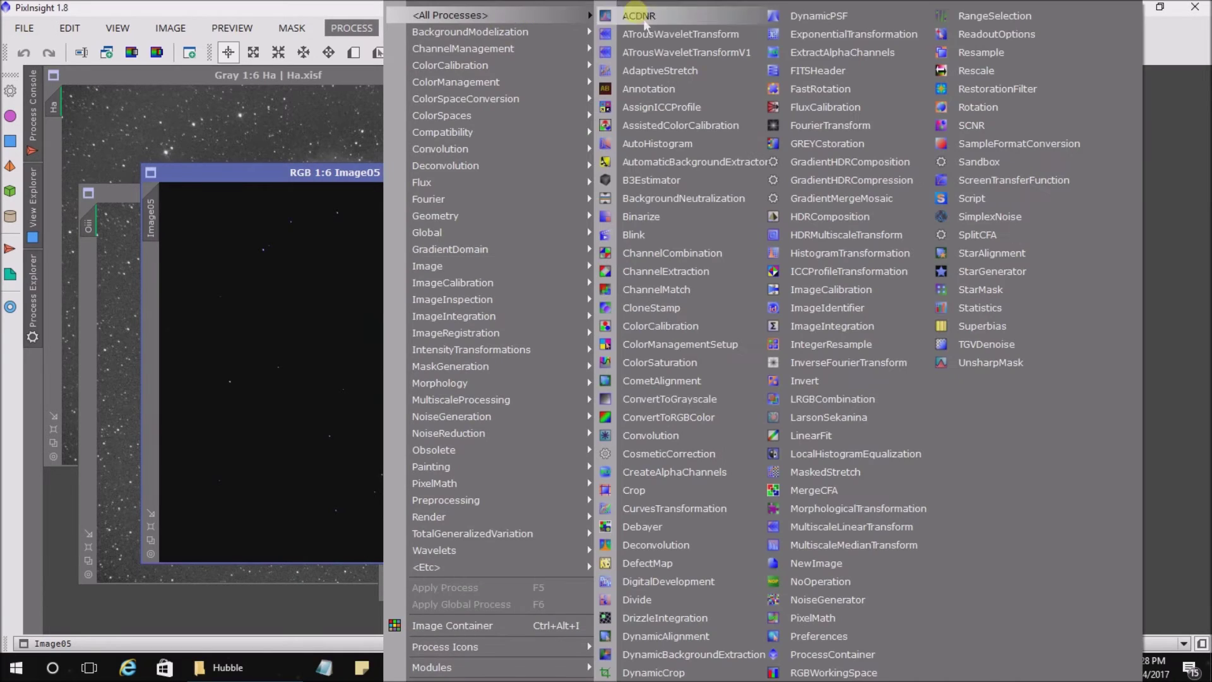
pyautogui.click(995, 186)
pyautogui.moveTo(691, 81); pyautogui.dragTo(877, 176)
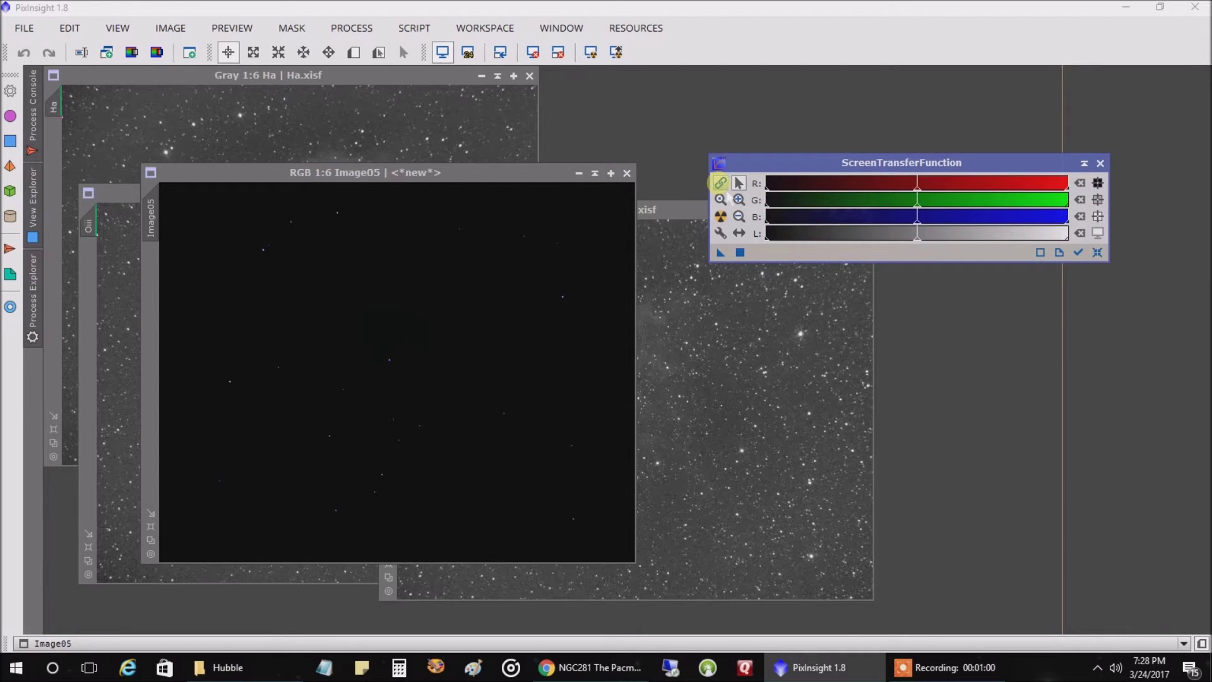
pyautogui.click(721, 217)
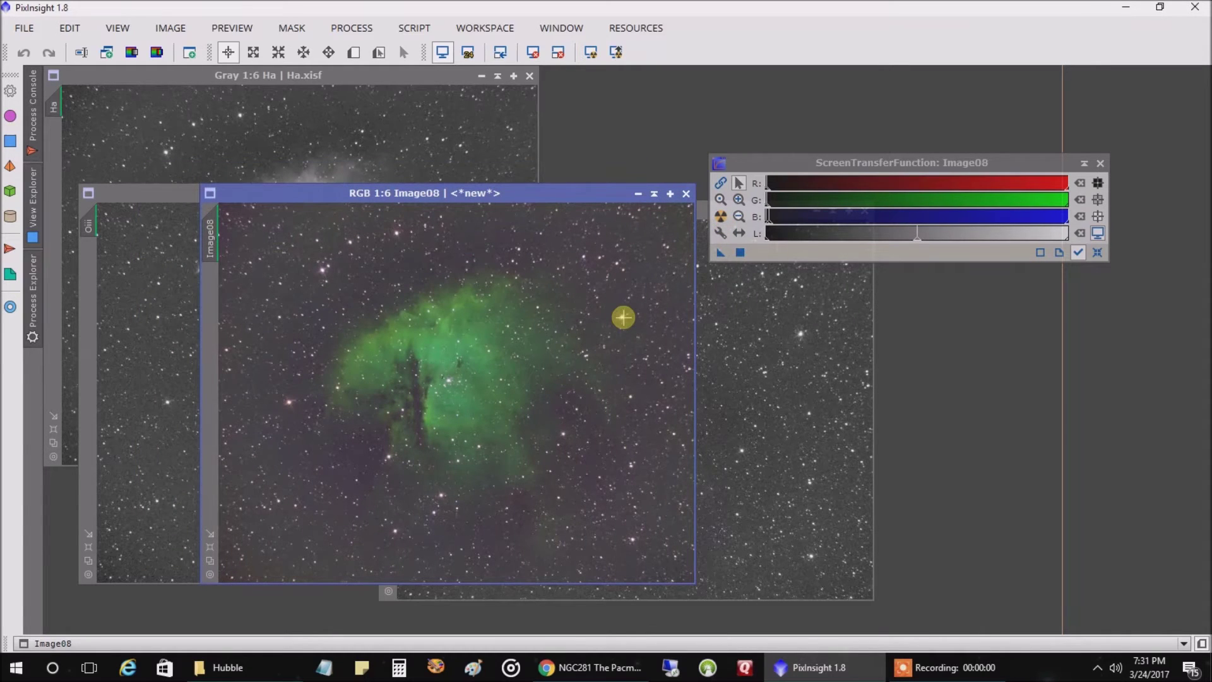
pyautogui.click(599, 667)
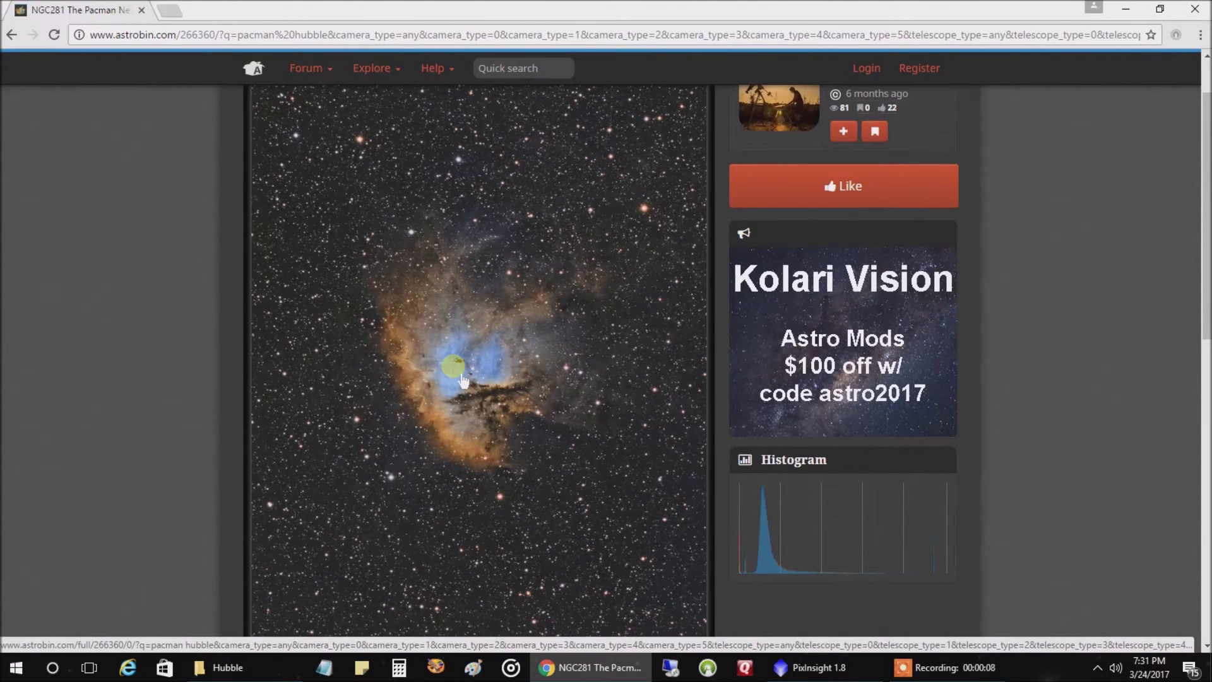
pyautogui.click(783, 667)
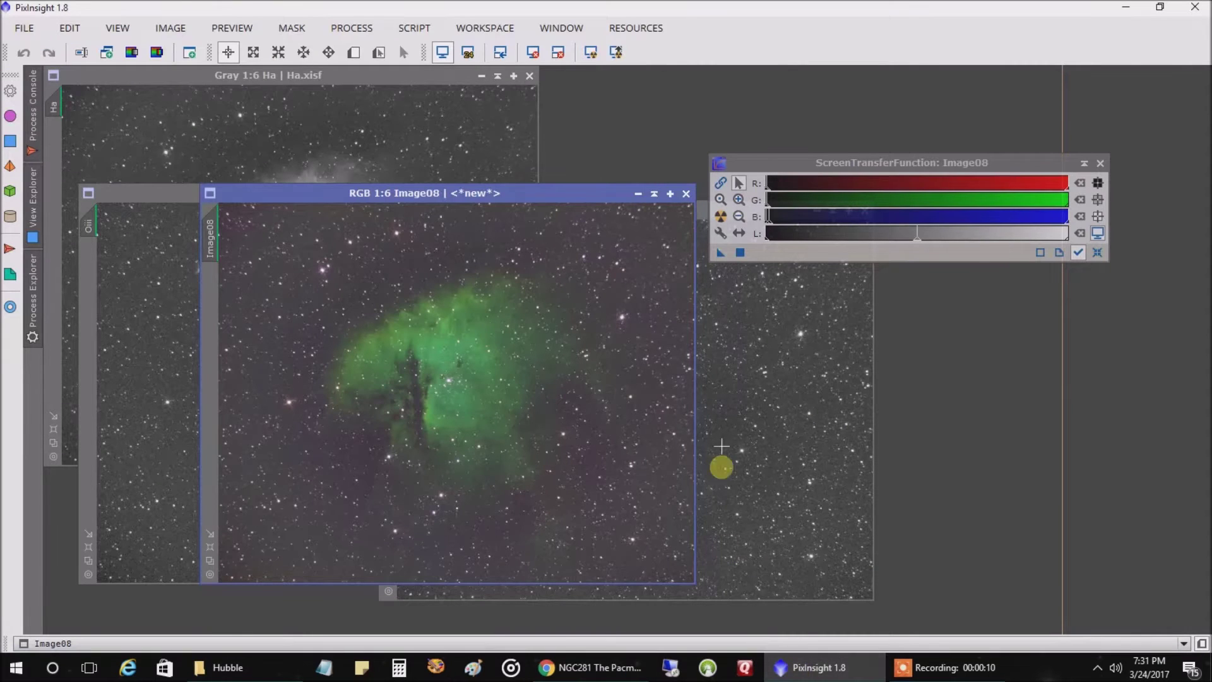
# Step: Apply the STF stretch permanently to Image08 via HistogramTransformation, then close both stretch tools
pyautogui.moveTo(871, 169); pyautogui.dragTo(942, 95)
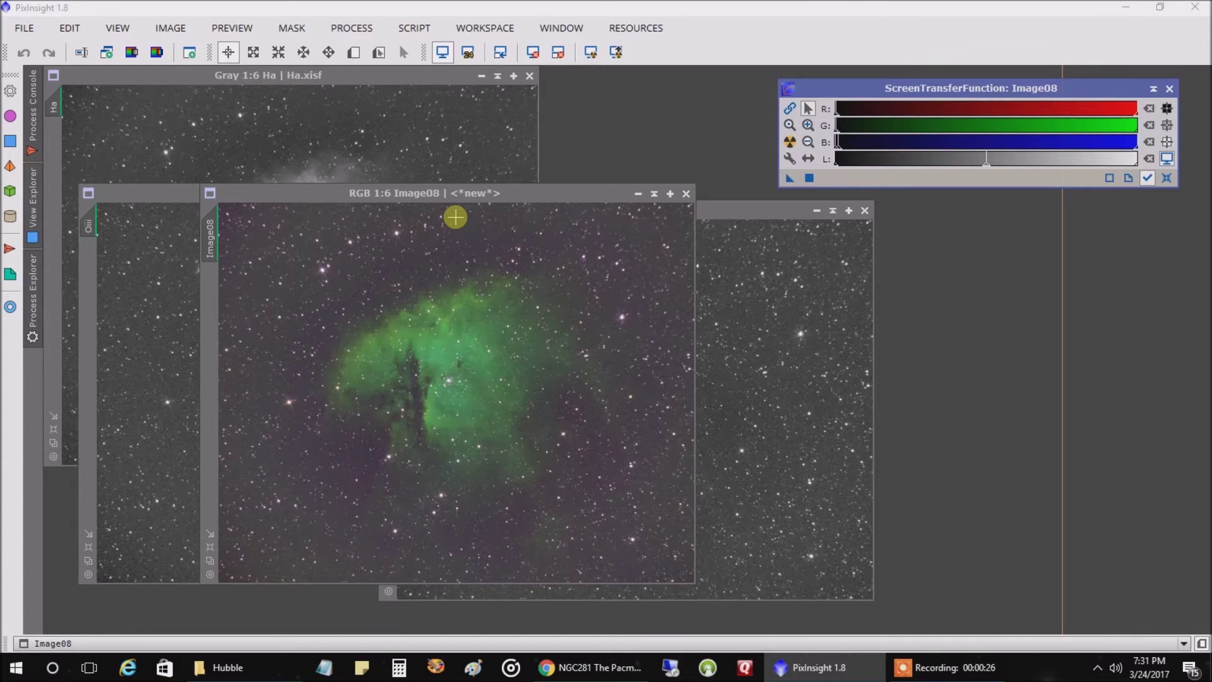
pyautogui.click(351, 27)
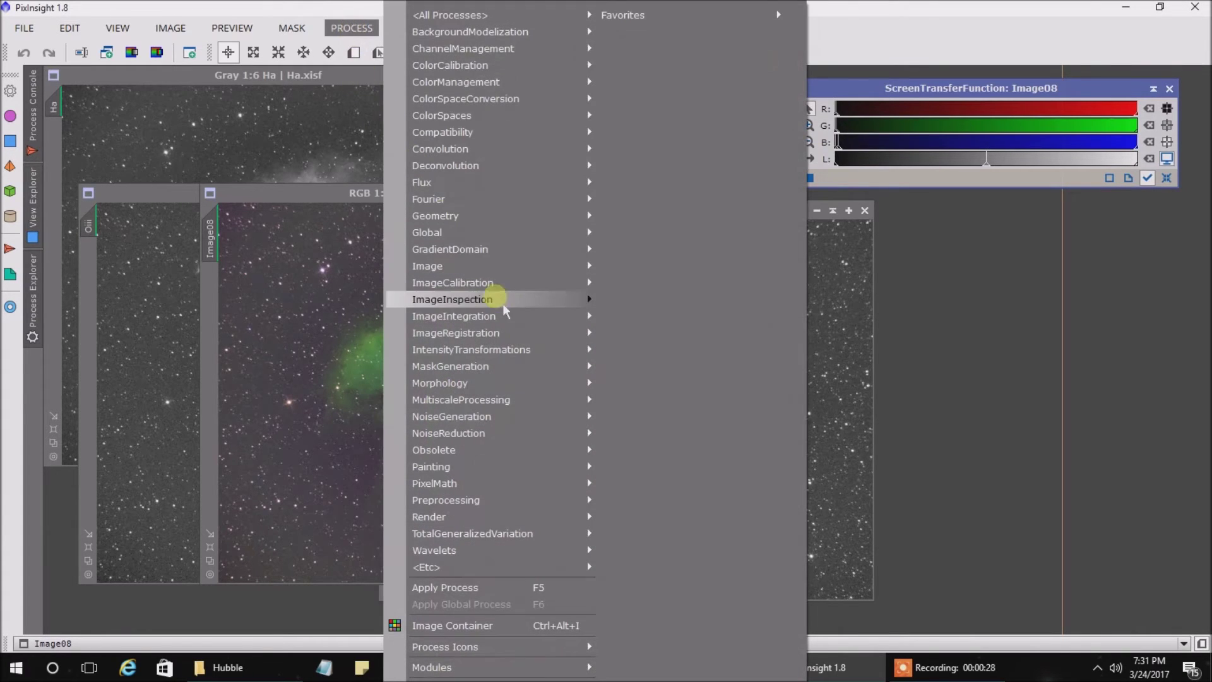
pyautogui.moveTo(565, 352)
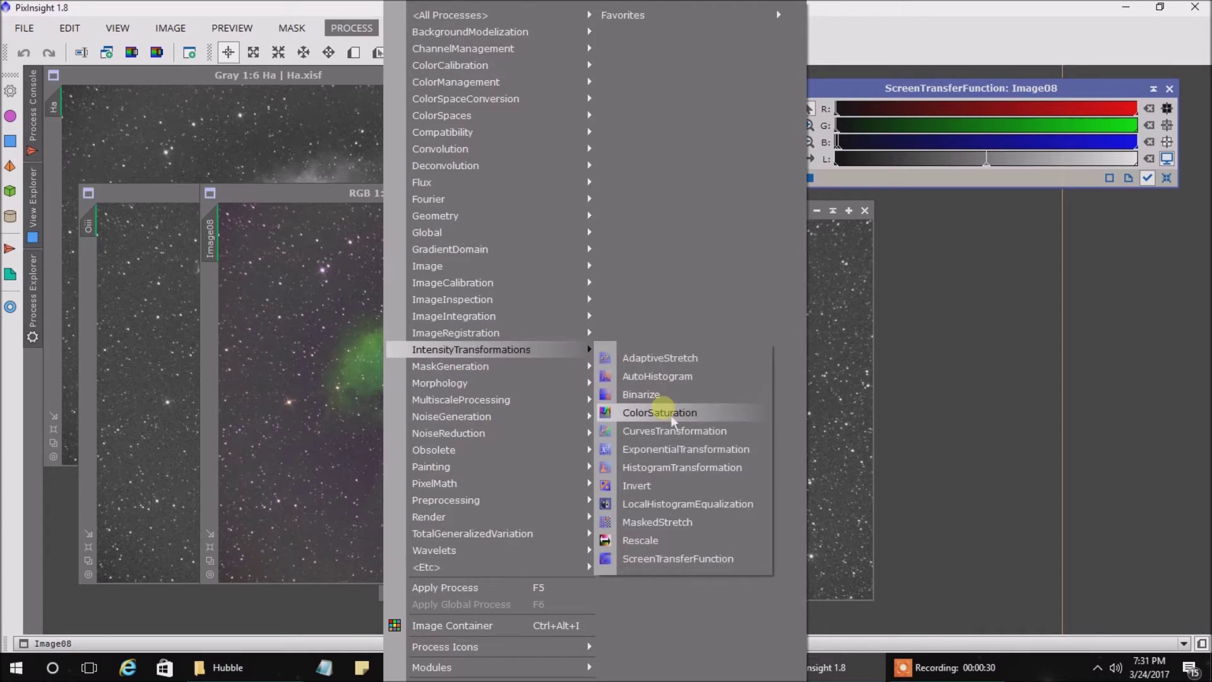
pyautogui.click(673, 467)
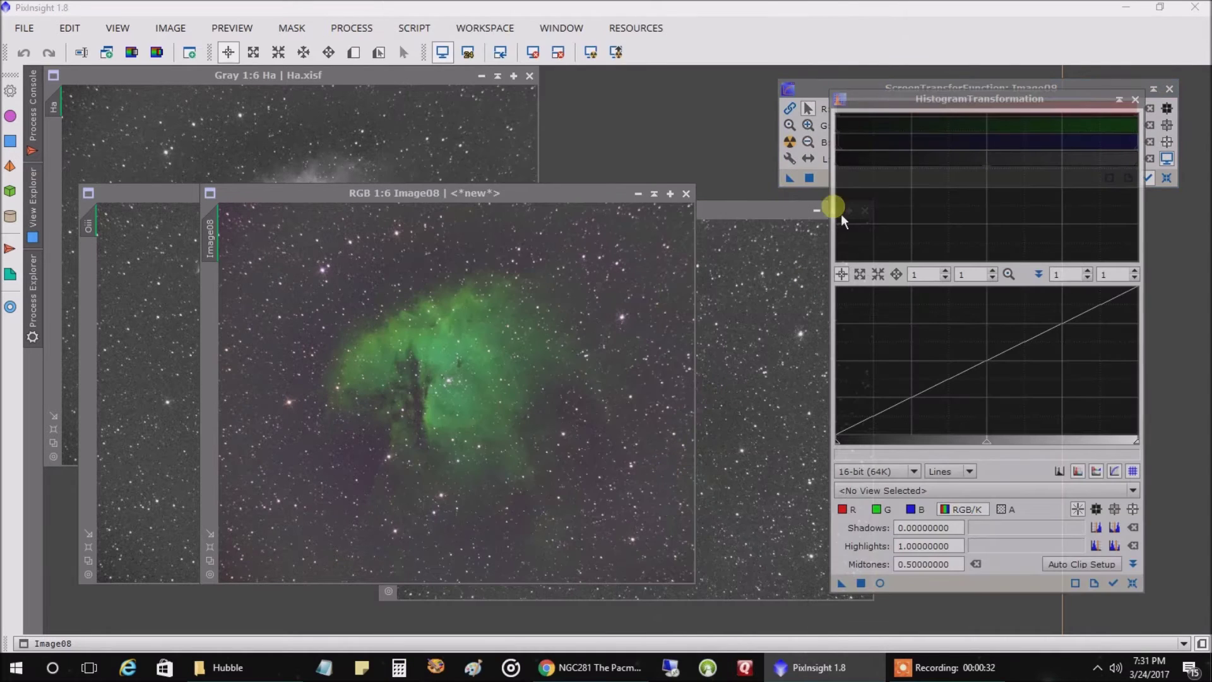
pyautogui.click(796, 183)
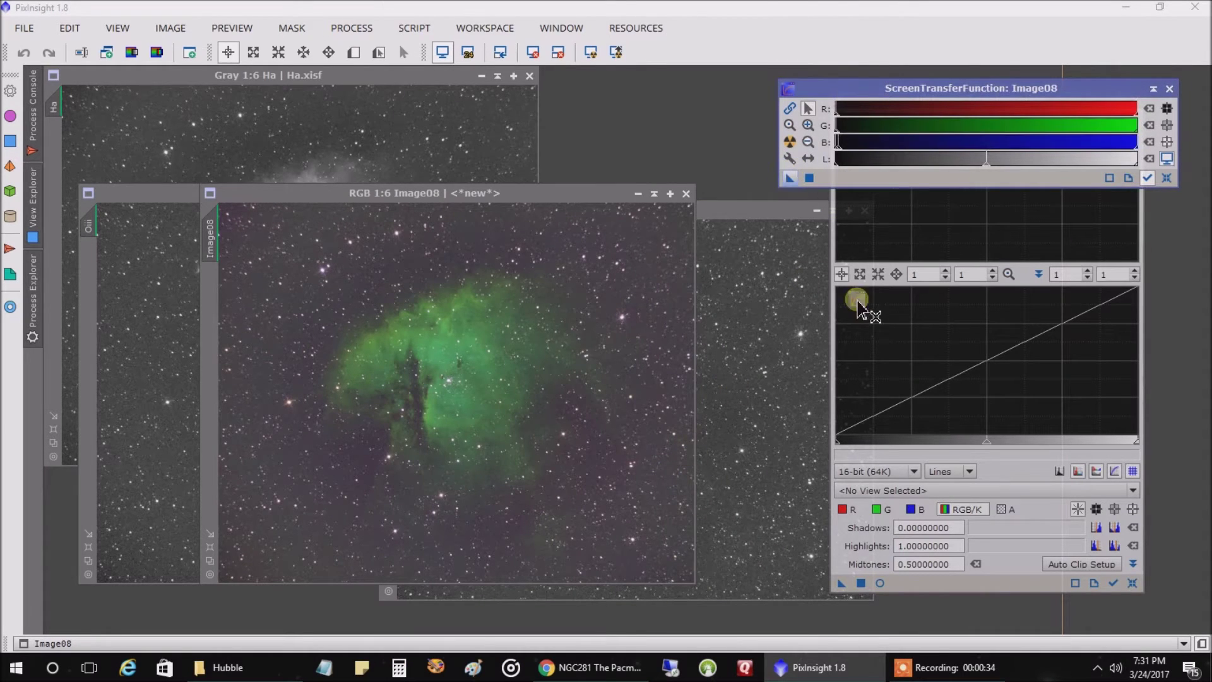
pyautogui.moveTo(914, 587); pyautogui.dragTo(920, 595)
pyautogui.click(870, 590)
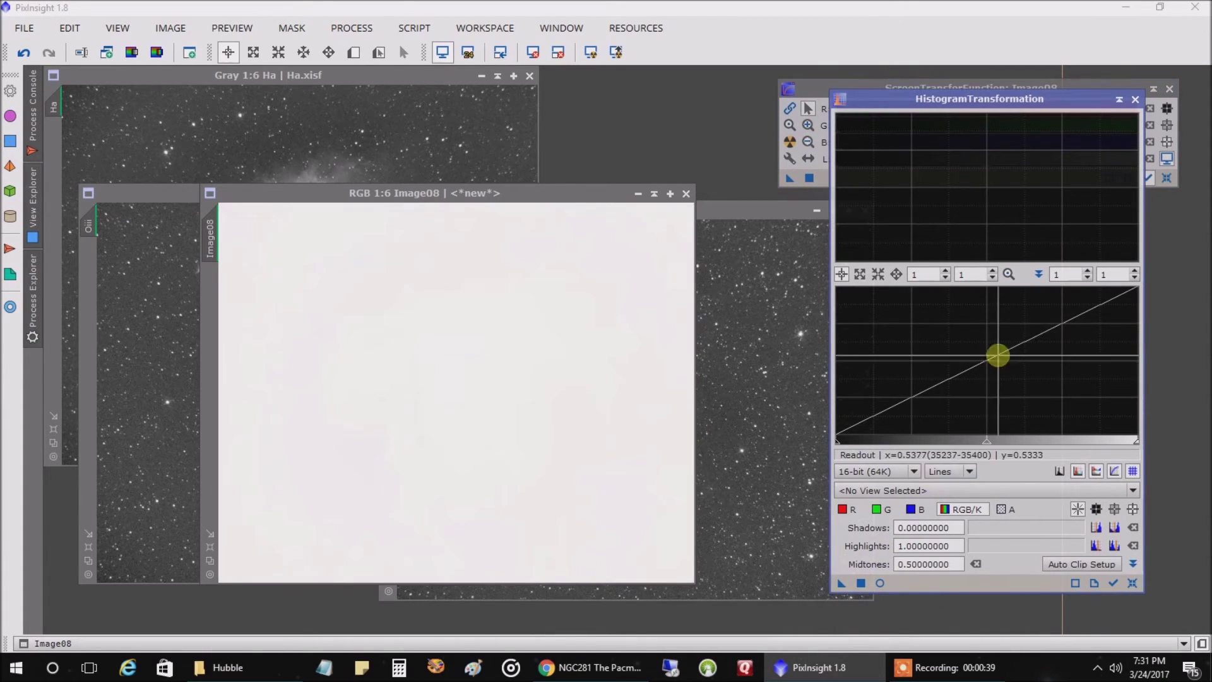
pyautogui.click(1176, 187)
pyautogui.moveTo(1176, 187); pyautogui.dragTo(1166, 104)
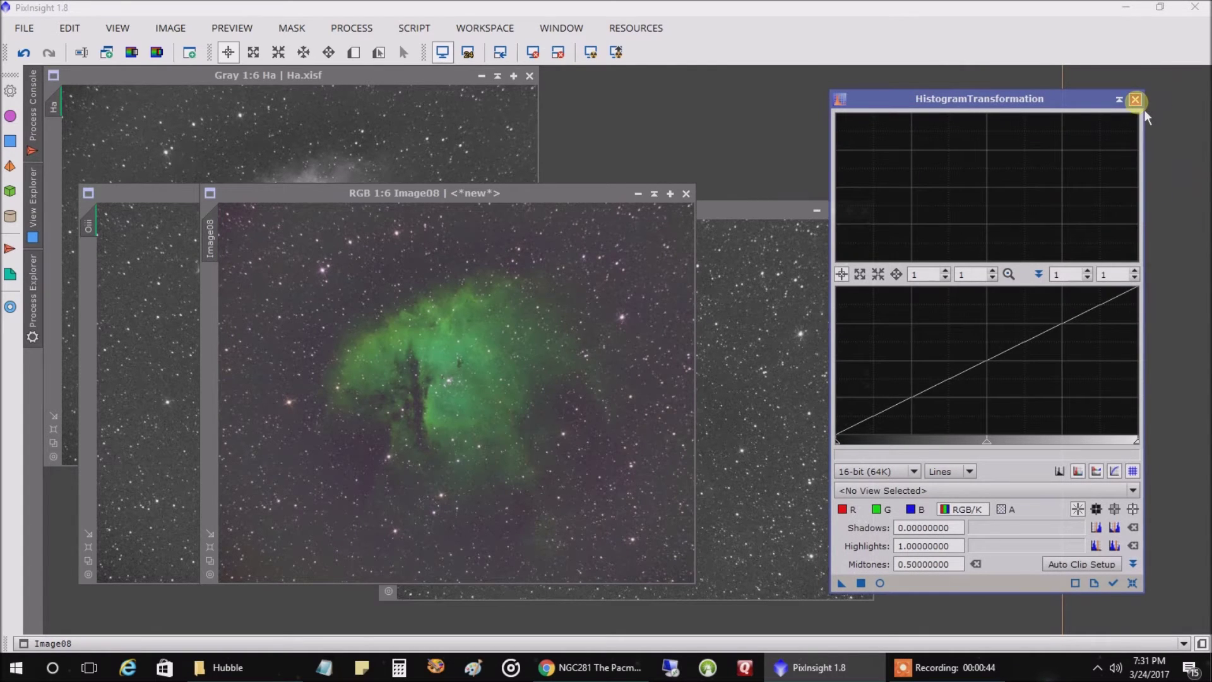
pyautogui.click(1134, 99)
# Step: Shade the Sii, Oiii and Ha windows and move Image08 up and left into view
pyautogui.click(731, 257)
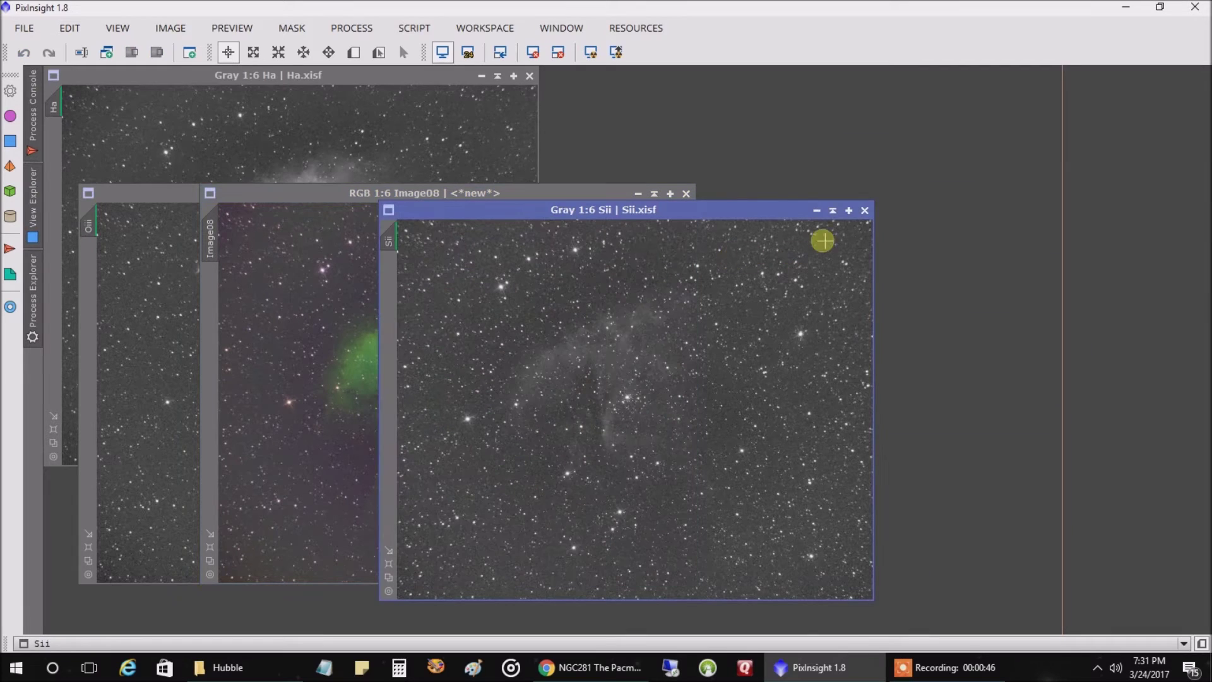
pyautogui.click(836, 211)
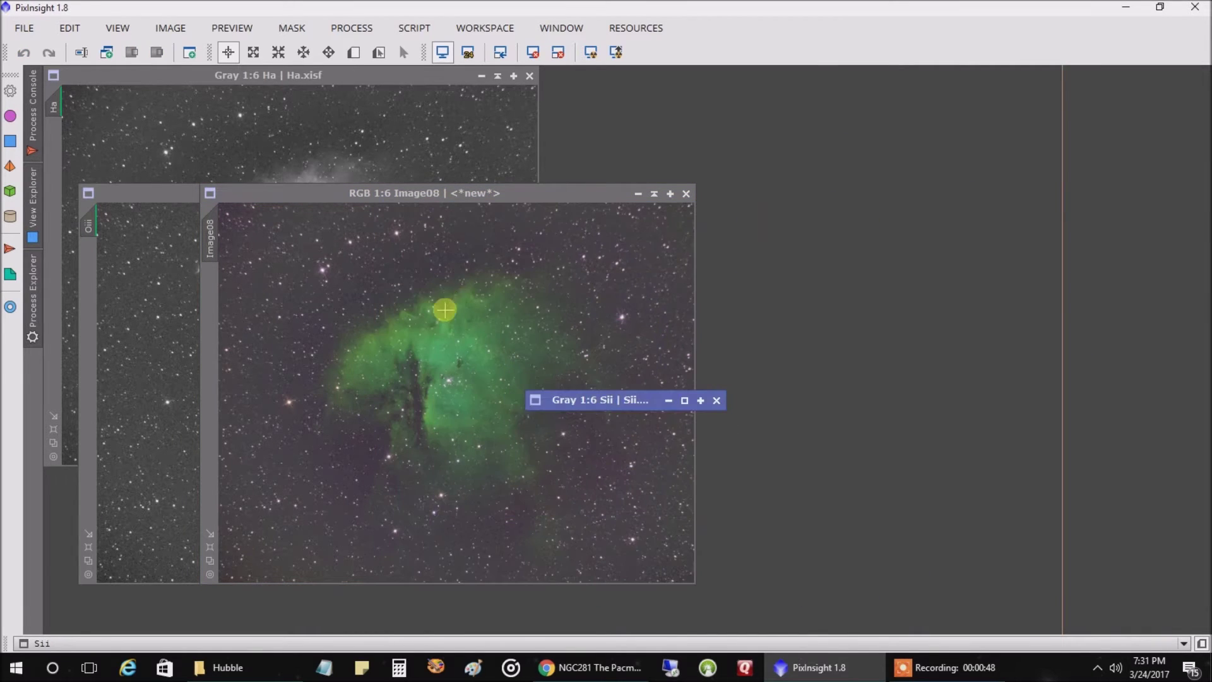
pyautogui.click(187, 291)
pyautogui.click(533, 193)
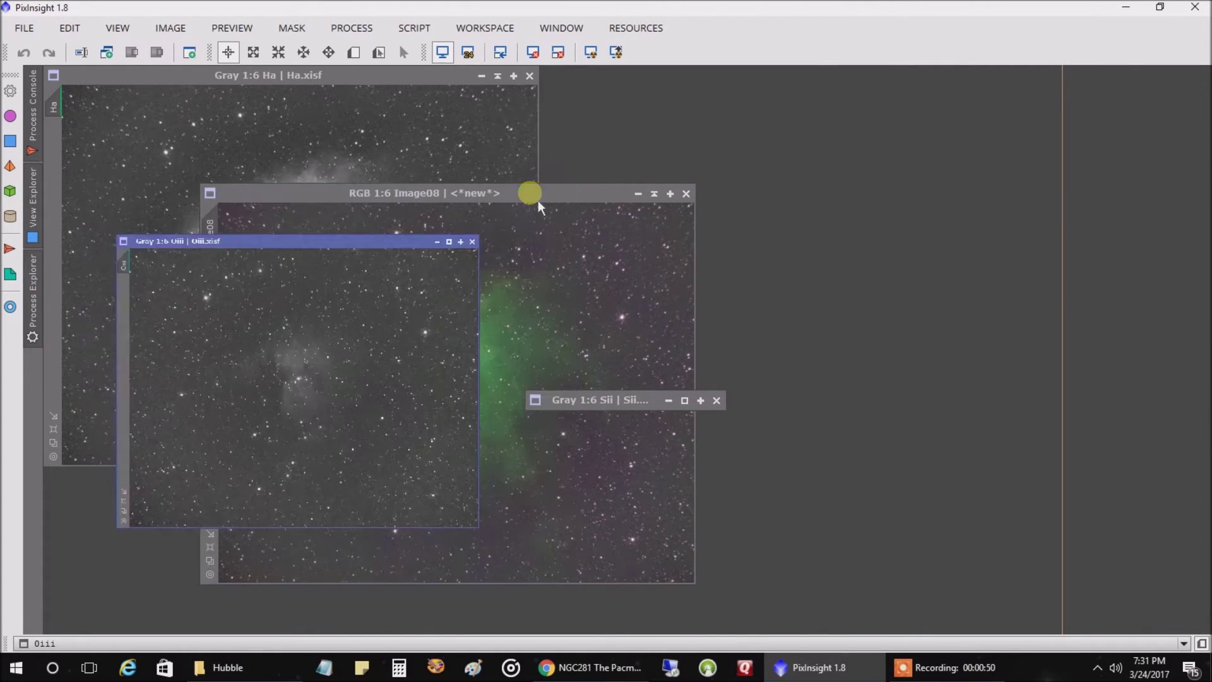
pyautogui.click(498, 75)
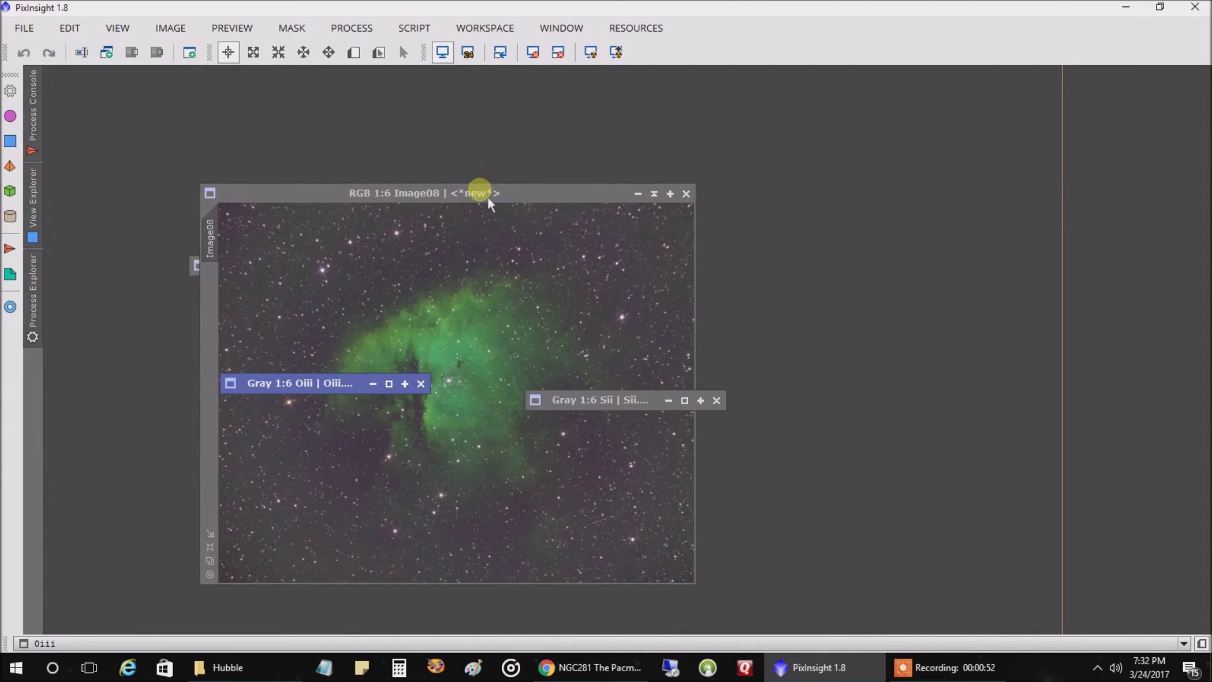
pyautogui.moveTo(487, 196)
pyautogui.mouseDown()
pyautogui.moveTo(429, 158)
pyautogui.moveTo(471, 115)
pyautogui.mouseUp()
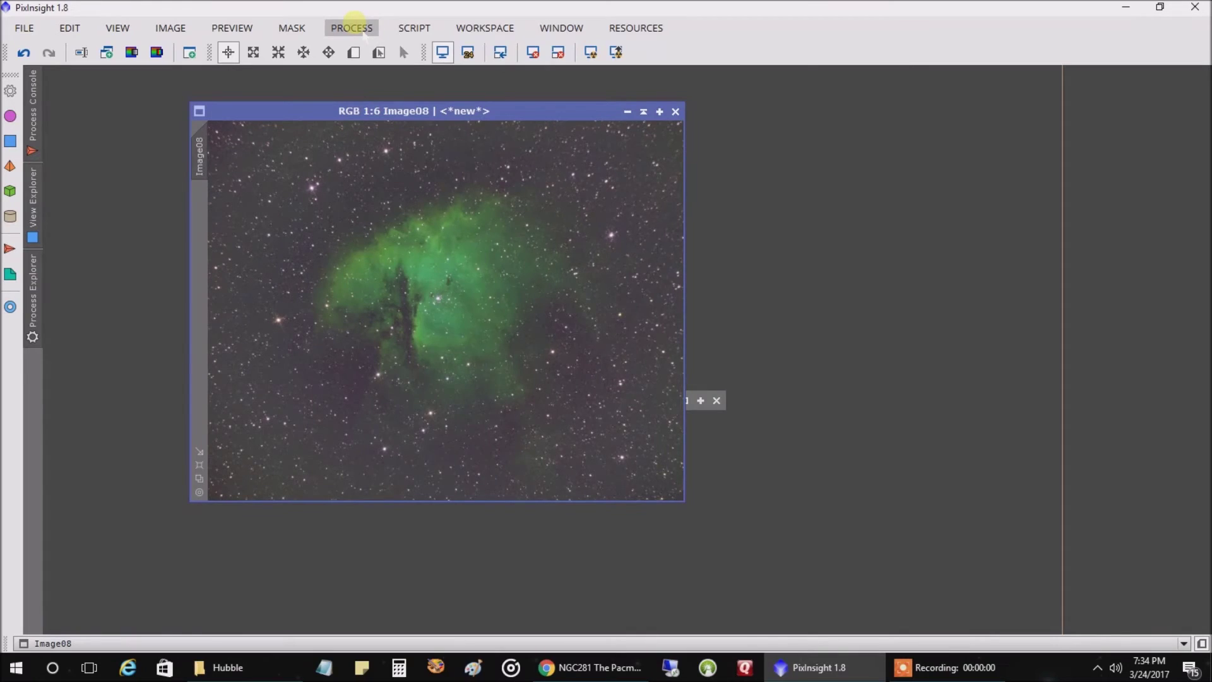
pyautogui.click(351, 28)
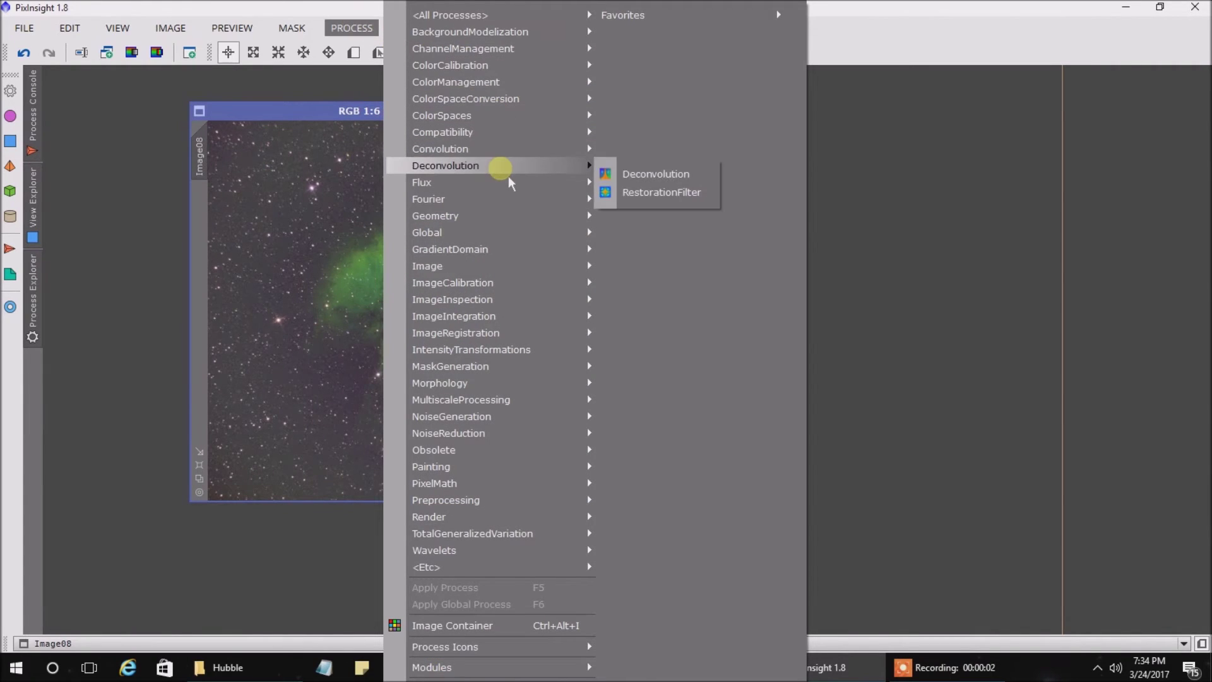
# Step: Apply SCNR removing Green at amount 1.00 to Image08, leaving gold and blue tones
pyautogui.moveTo(537, 436)
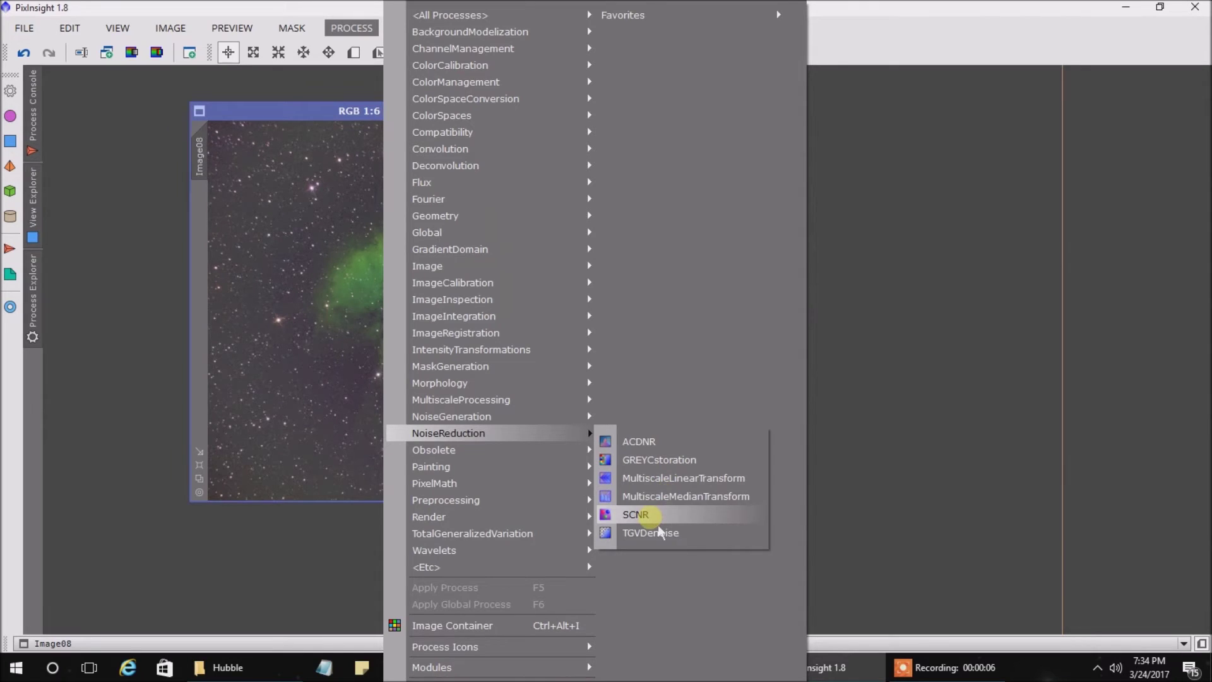
pyautogui.click(656, 519)
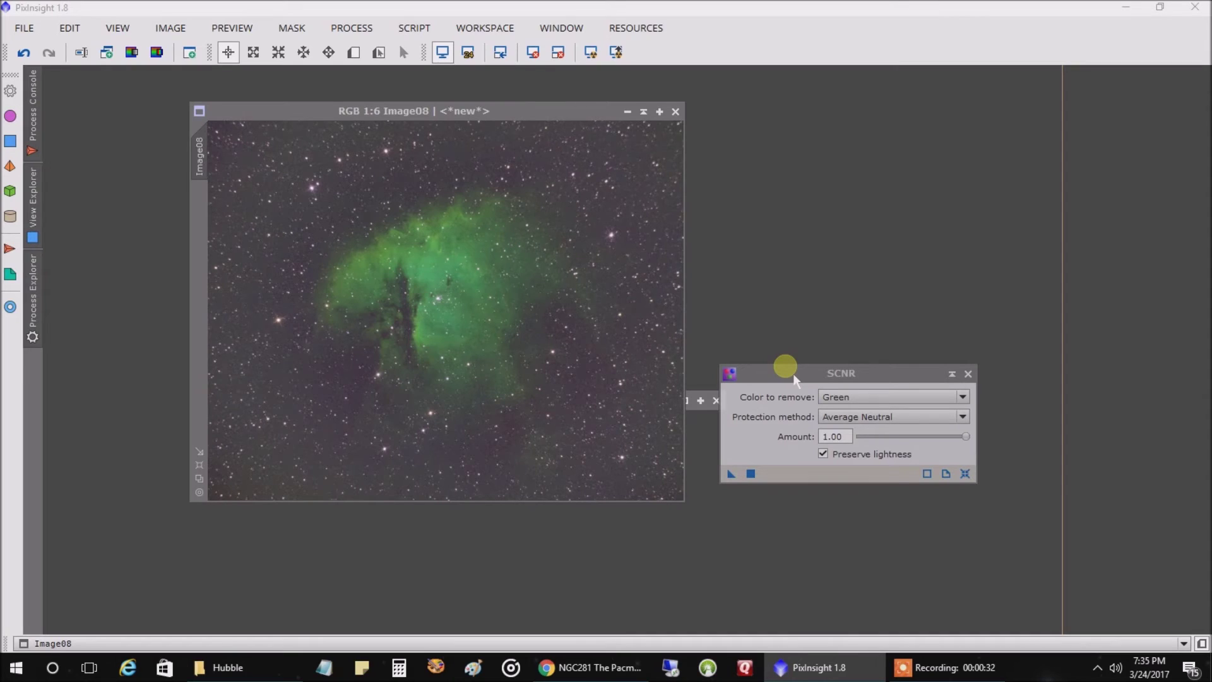
pyautogui.click(751, 473)
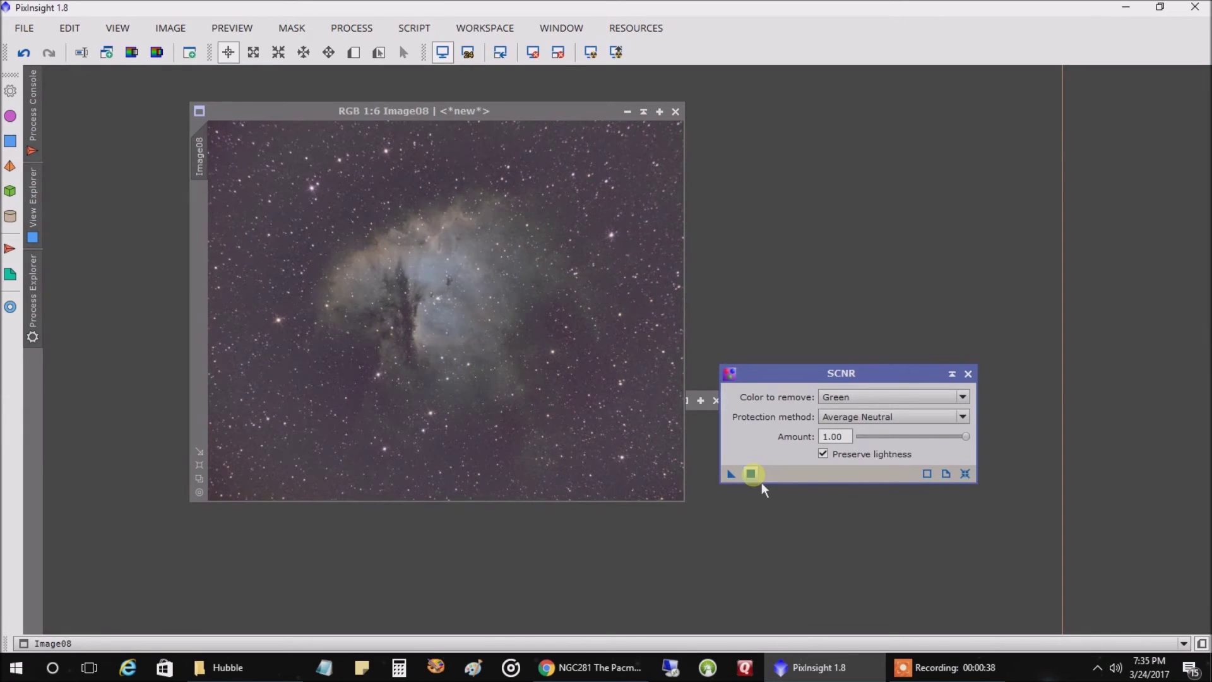
pyautogui.click(968, 373)
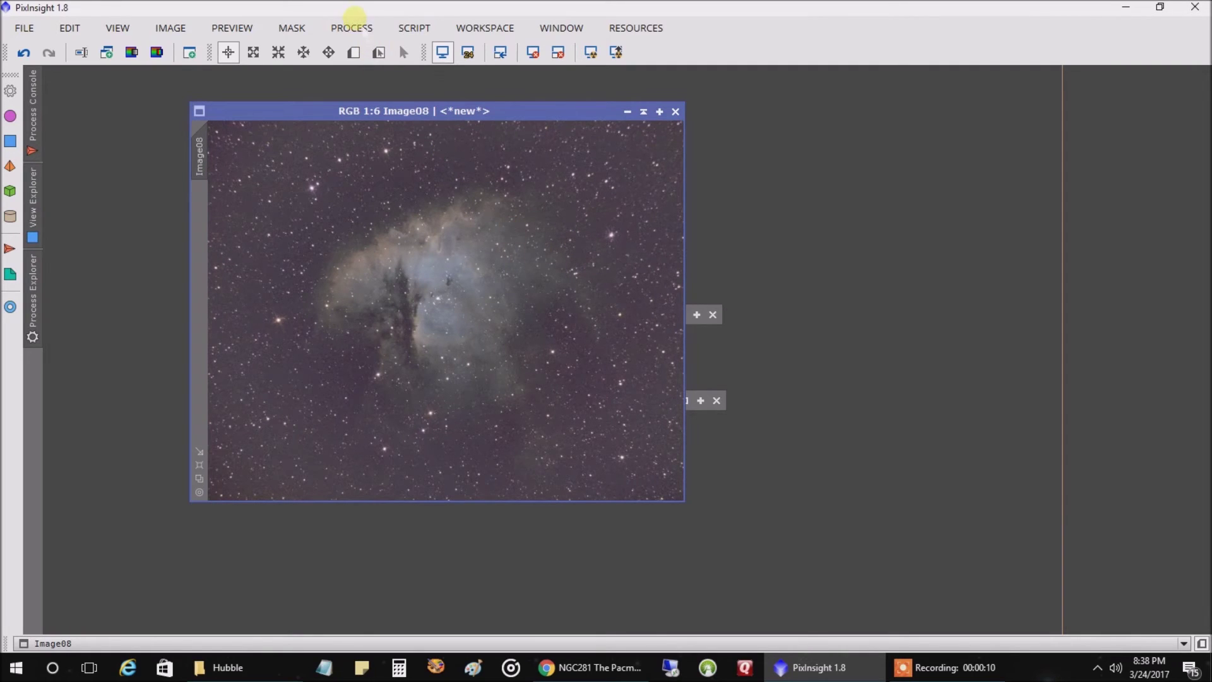
pyautogui.click(351, 28)
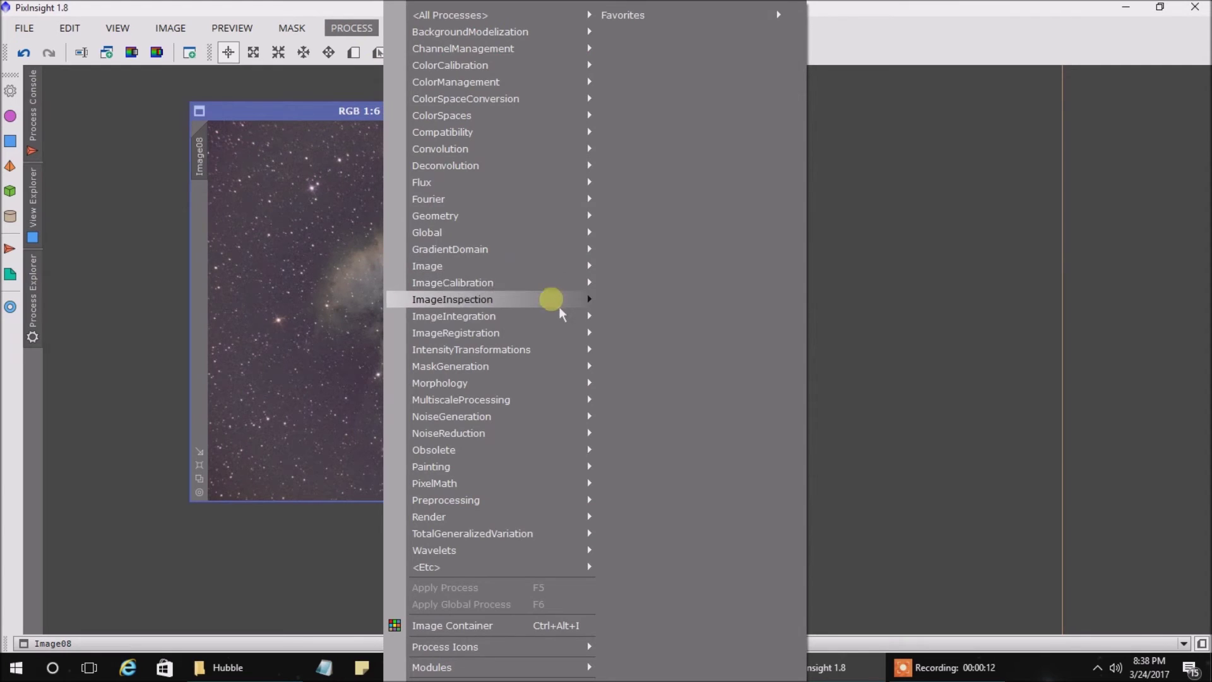
# Step: Apply an RGB/K S-curve to Image08 that darkens the shadows and brightens the nebula
pyautogui.moveTo(541, 349)
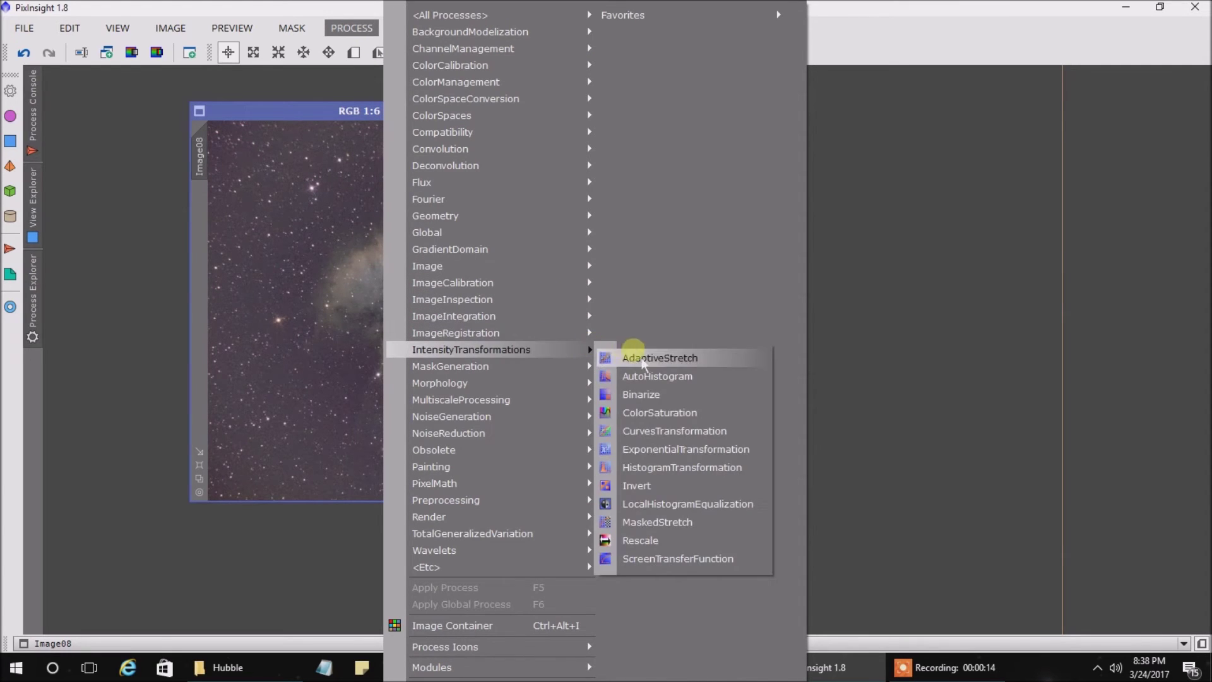
pyautogui.click(697, 435)
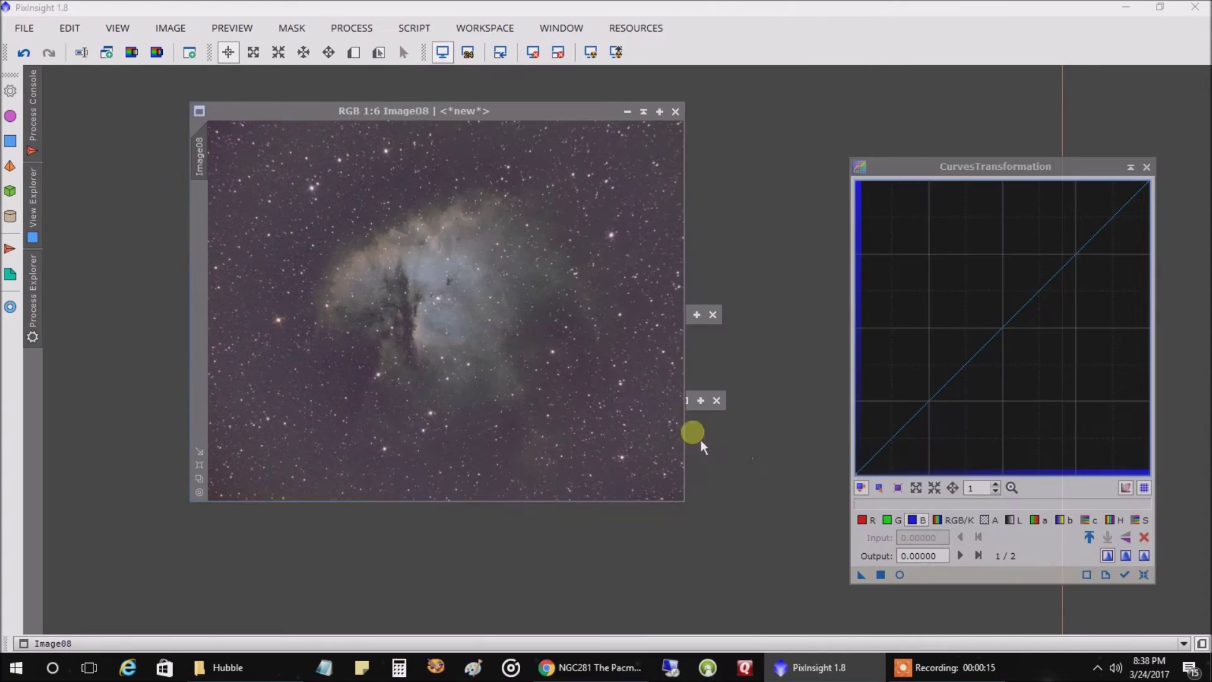
pyautogui.click(1152, 590)
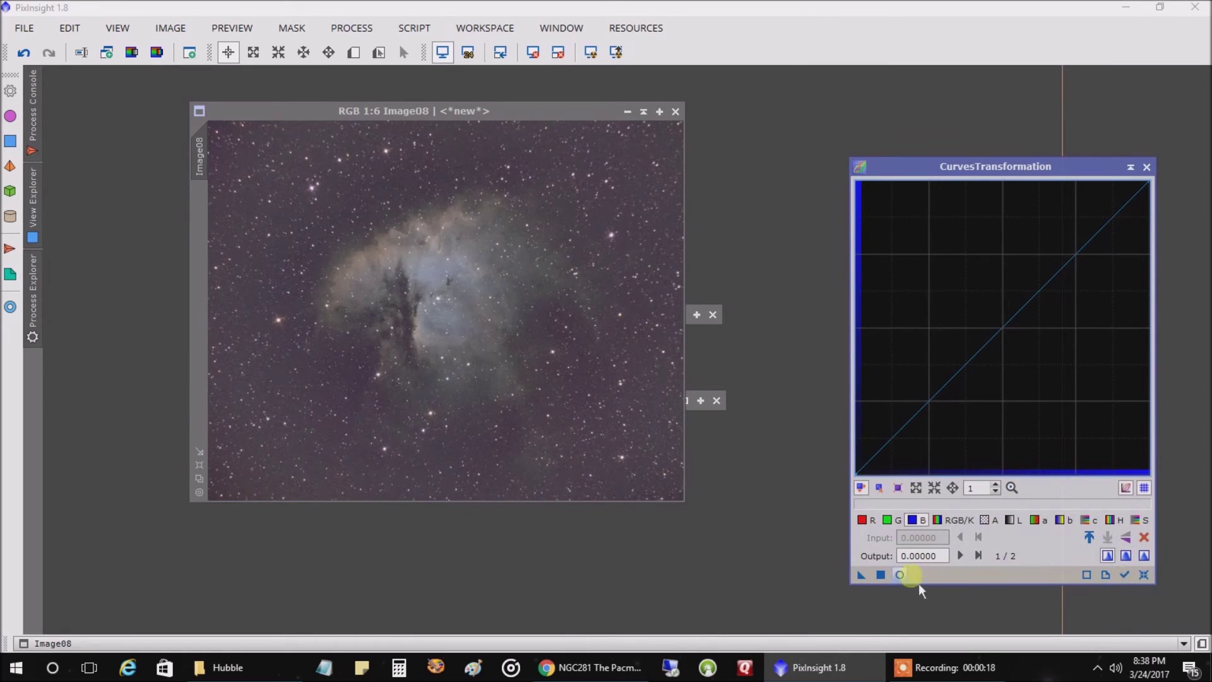
pyautogui.click(899, 574)
pyautogui.click(955, 520)
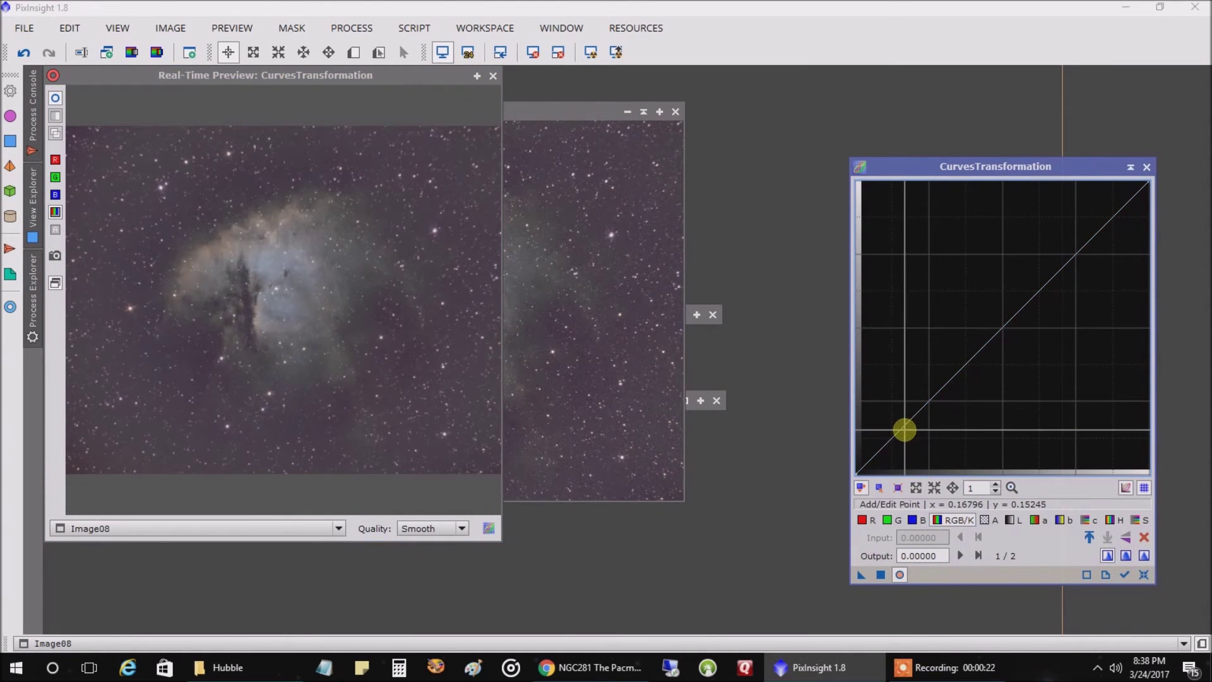
pyautogui.moveTo(904, 429); pyautogui.dragTo(915, 430)
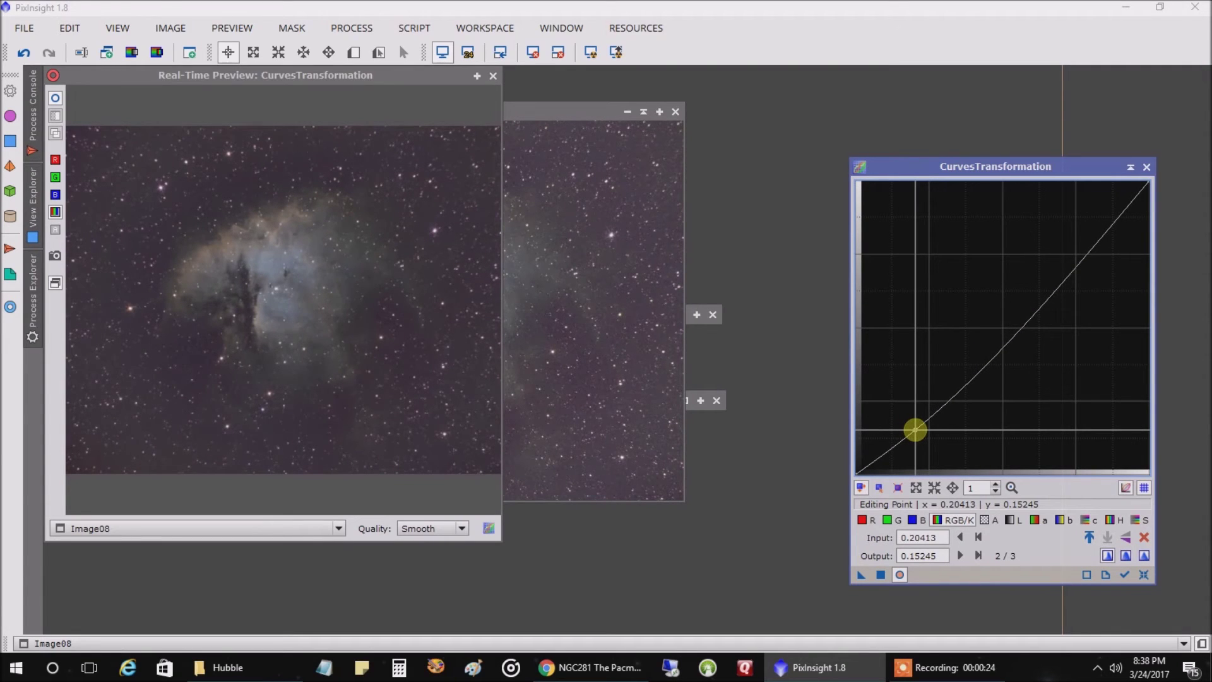
pyautogui.moveTo(1044, 298); pyautogui.dragTo(1019, 270)
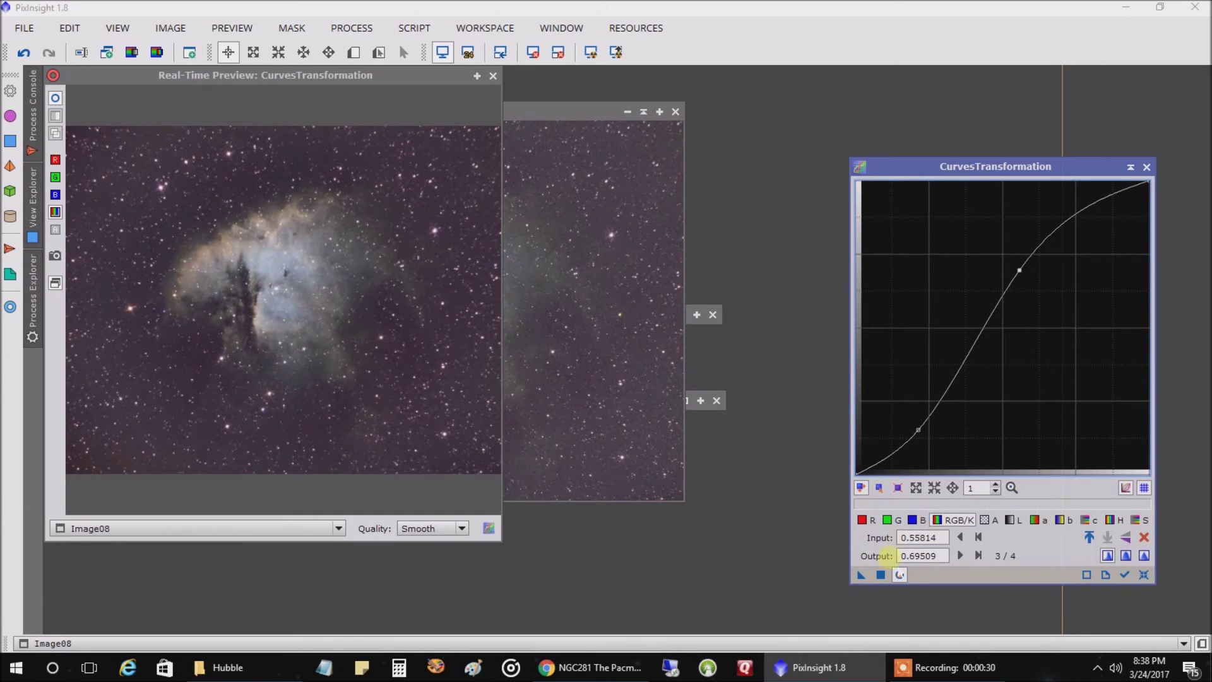
pyautogui.click(880, 574)
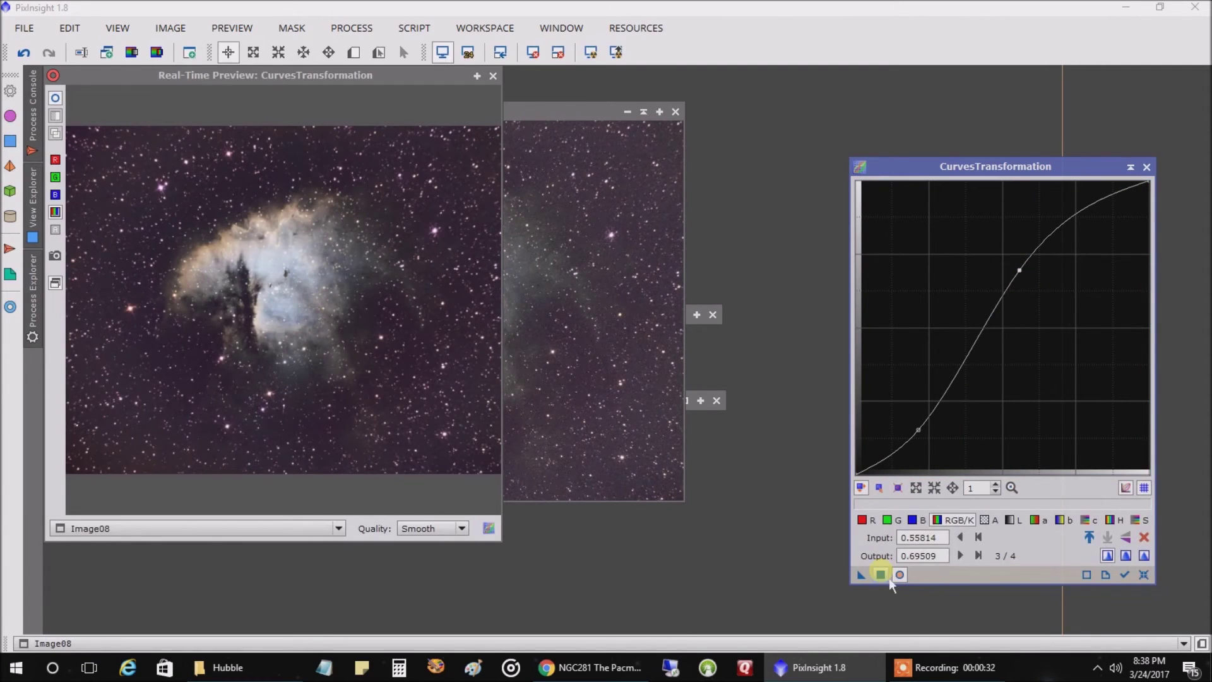
pyautogui.click(493, 76)
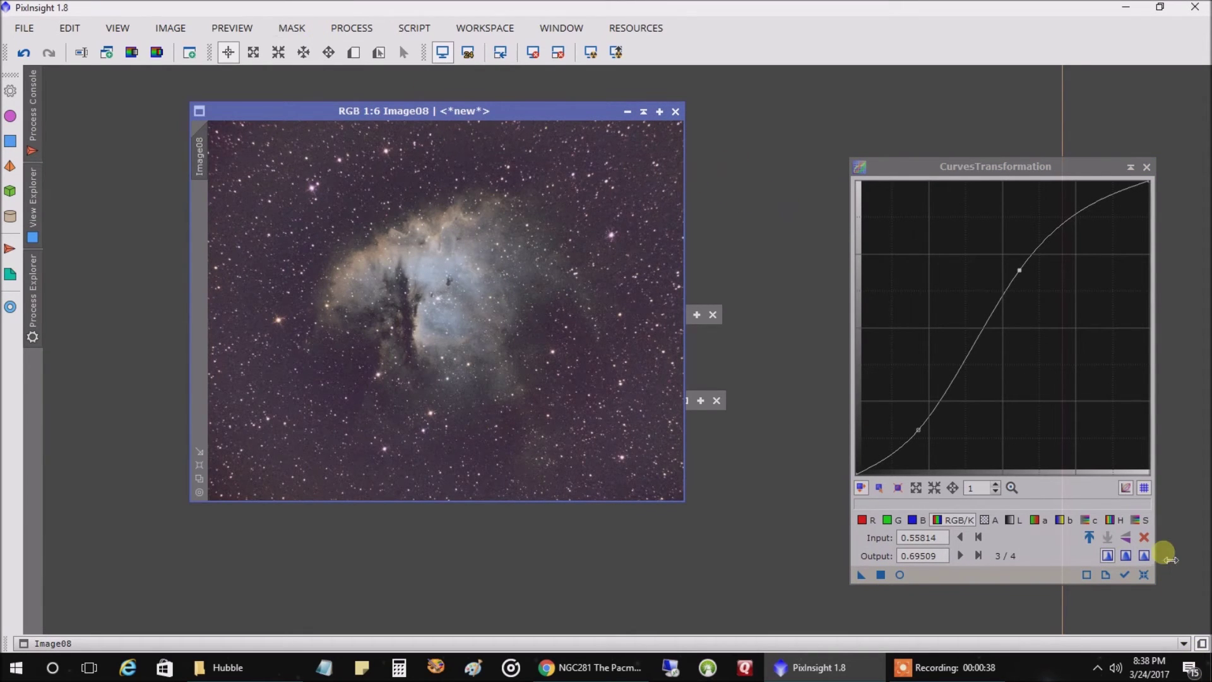
# Step: Reset the curve and try RangeSelection with a live preview, then close it
pyautogui.click(1146, 576)
pyautogui.click(344, 28)
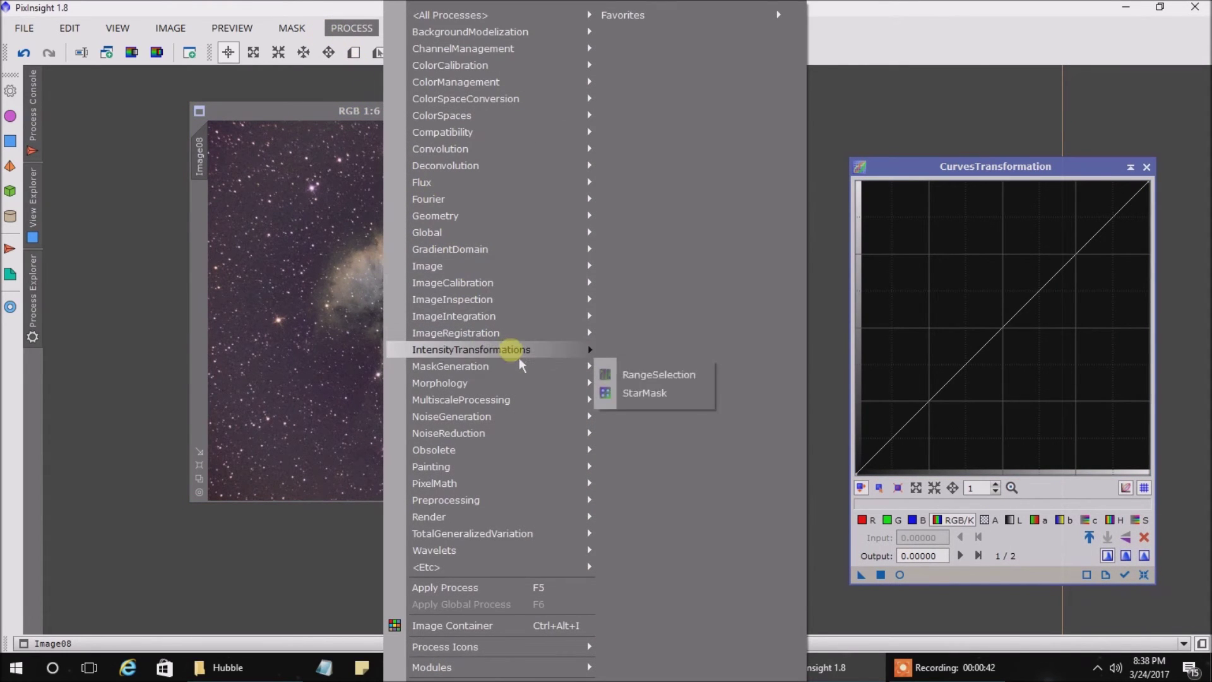
pyautogui.moveTo(519, 357)
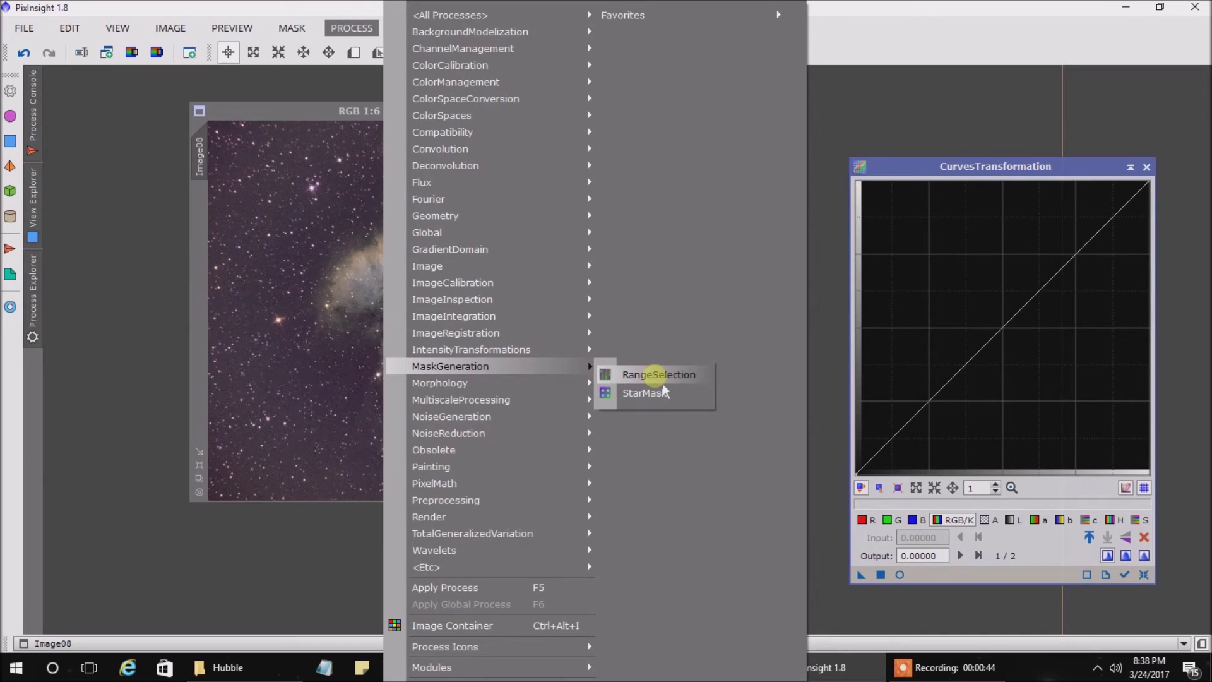
pyautogui.click(659, 374)
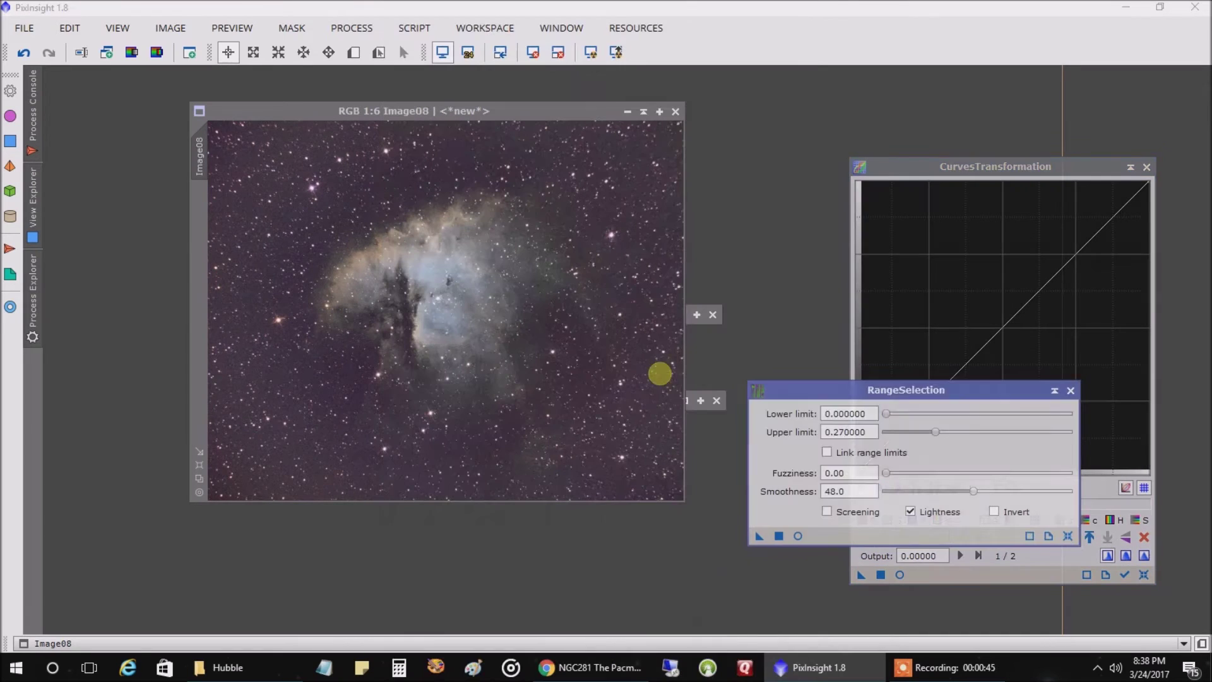
pyautogui.click(798, 536)
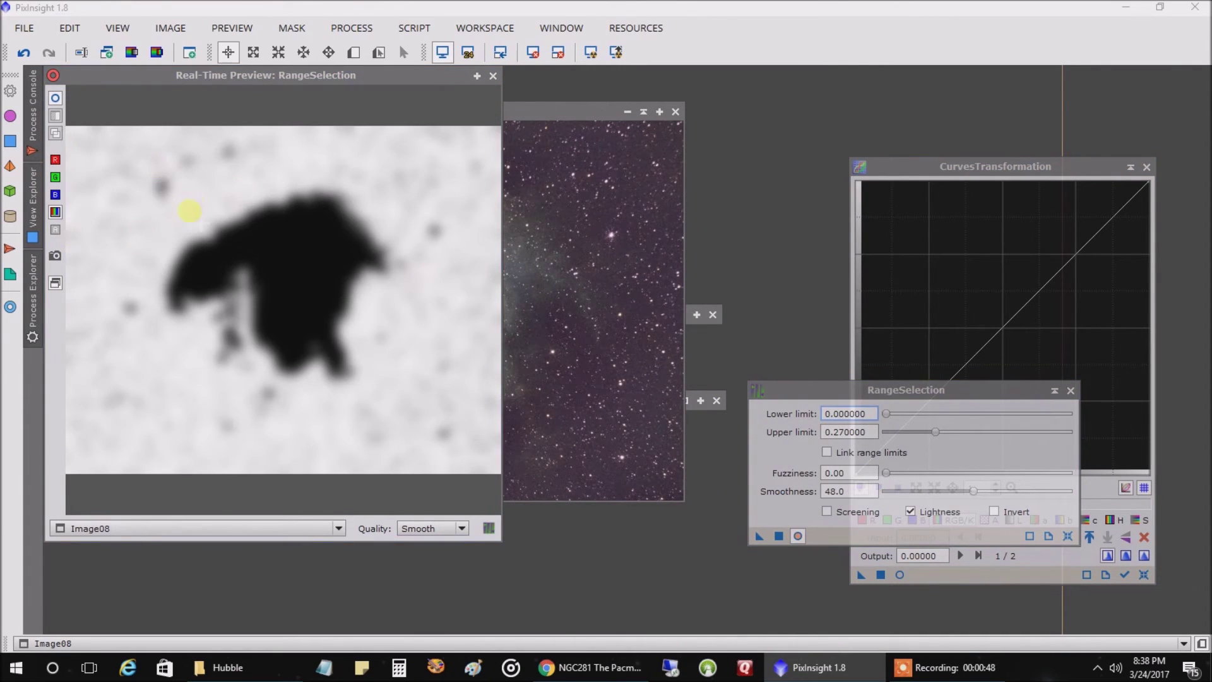
pyautogui.click(1069, 390)
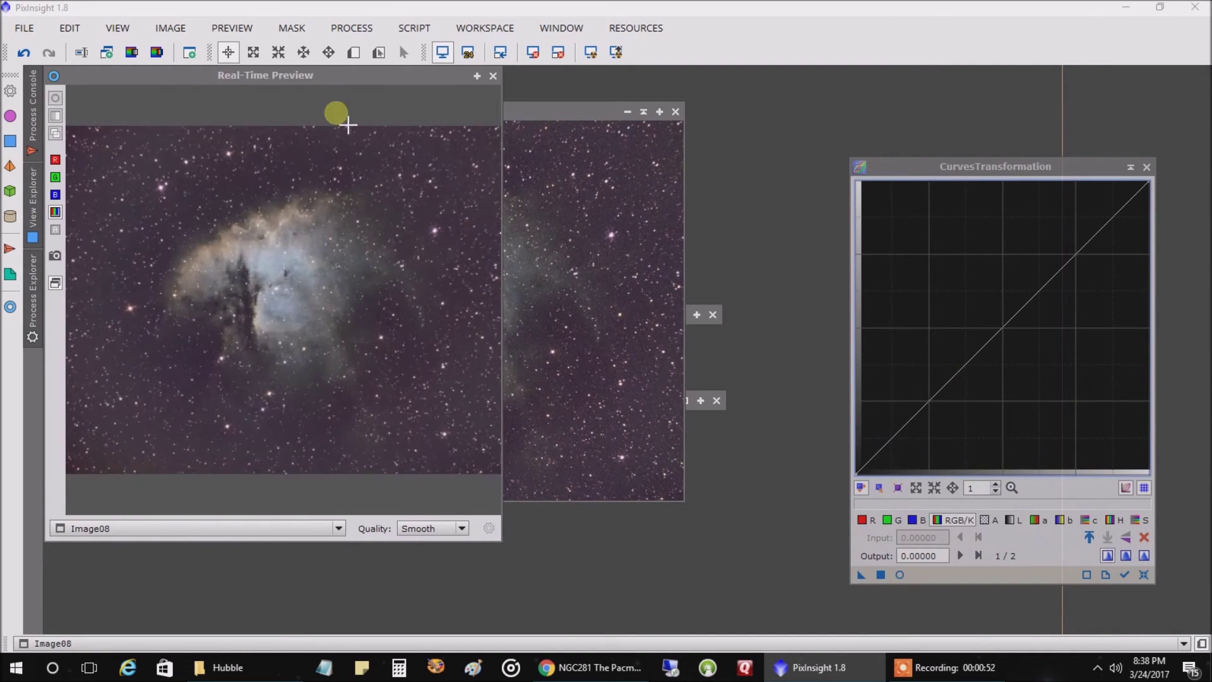
pyautogui.click(493, 76)
# Step: Create range_mask1 from Image08 with upper limit 0.27, smoothness 48 and lightness on
pyautogui.click(351, 28)
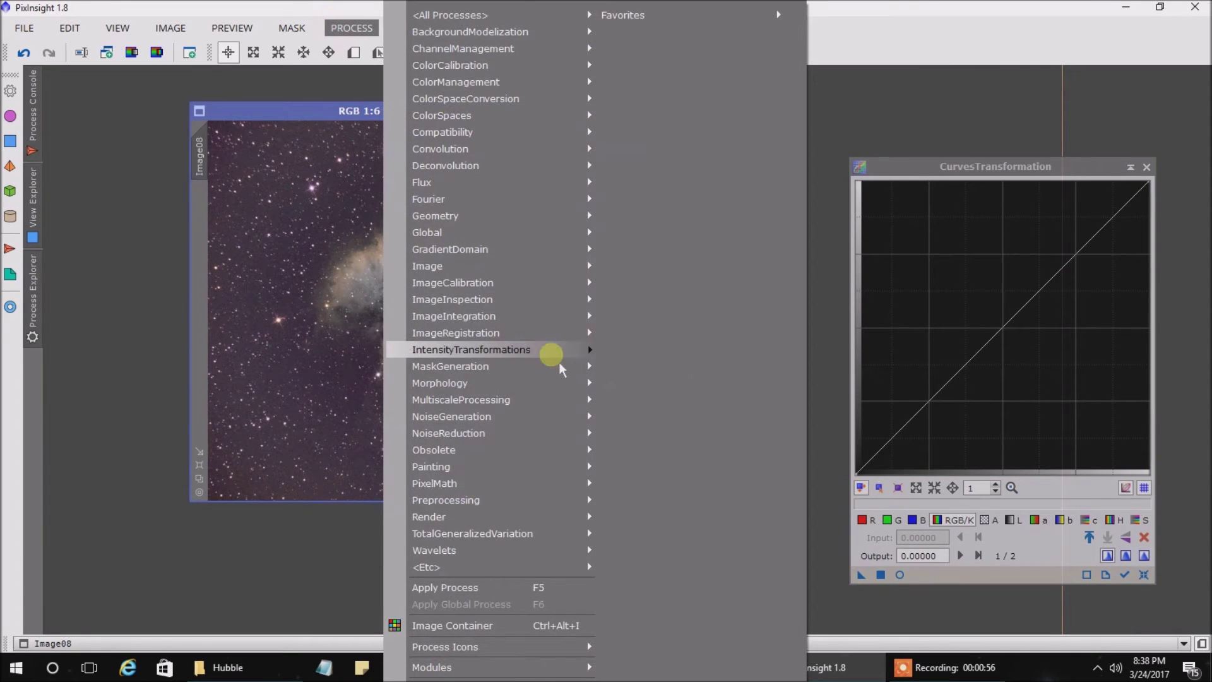
pyautogui.moveTo(555, 366)
pyautogui.click(703, 379)
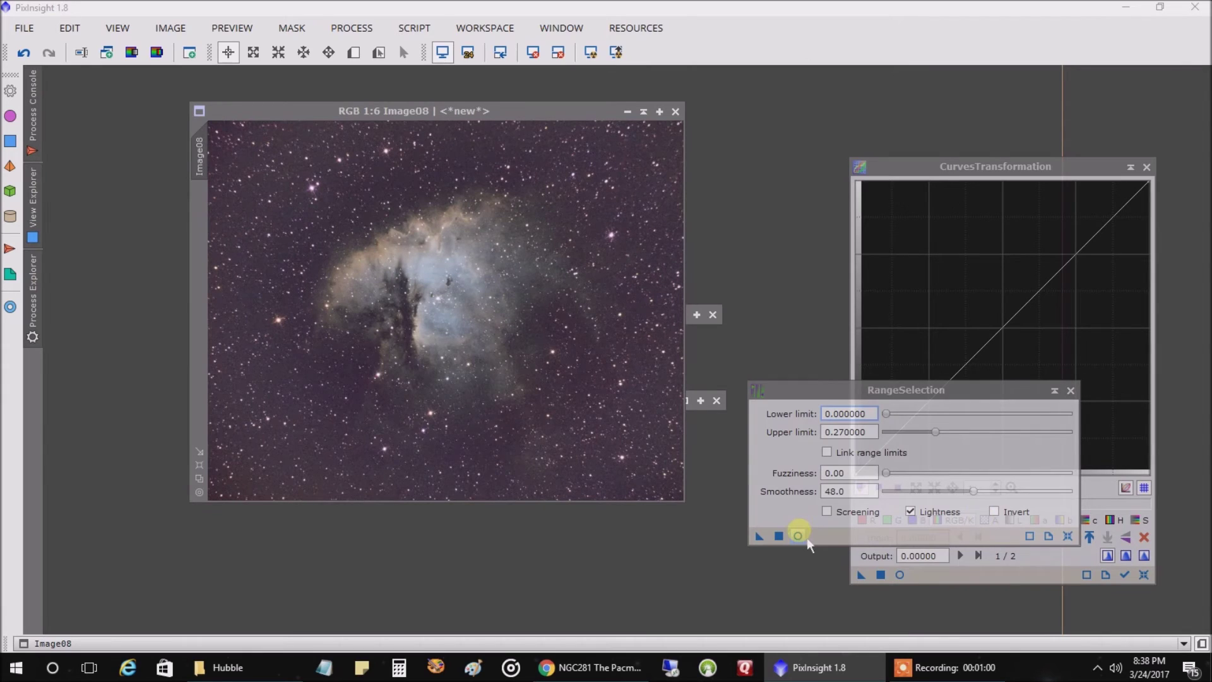
pyautogui.click(779, 536)
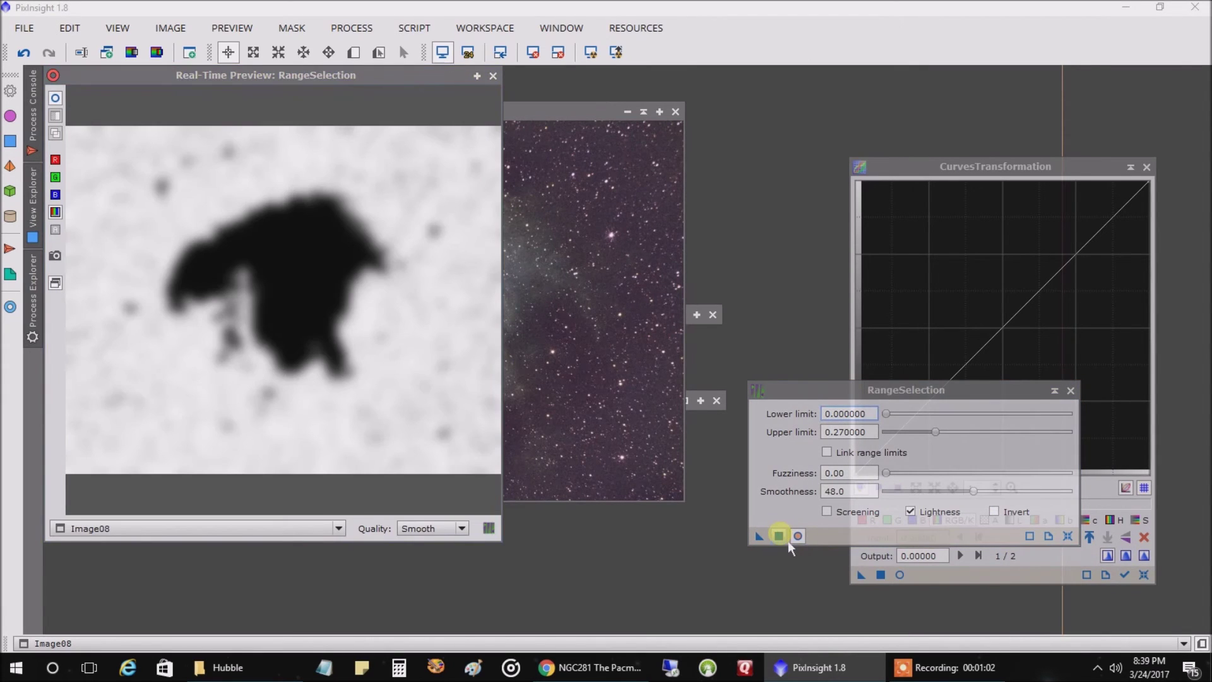
pyautogui.click(778, 536)
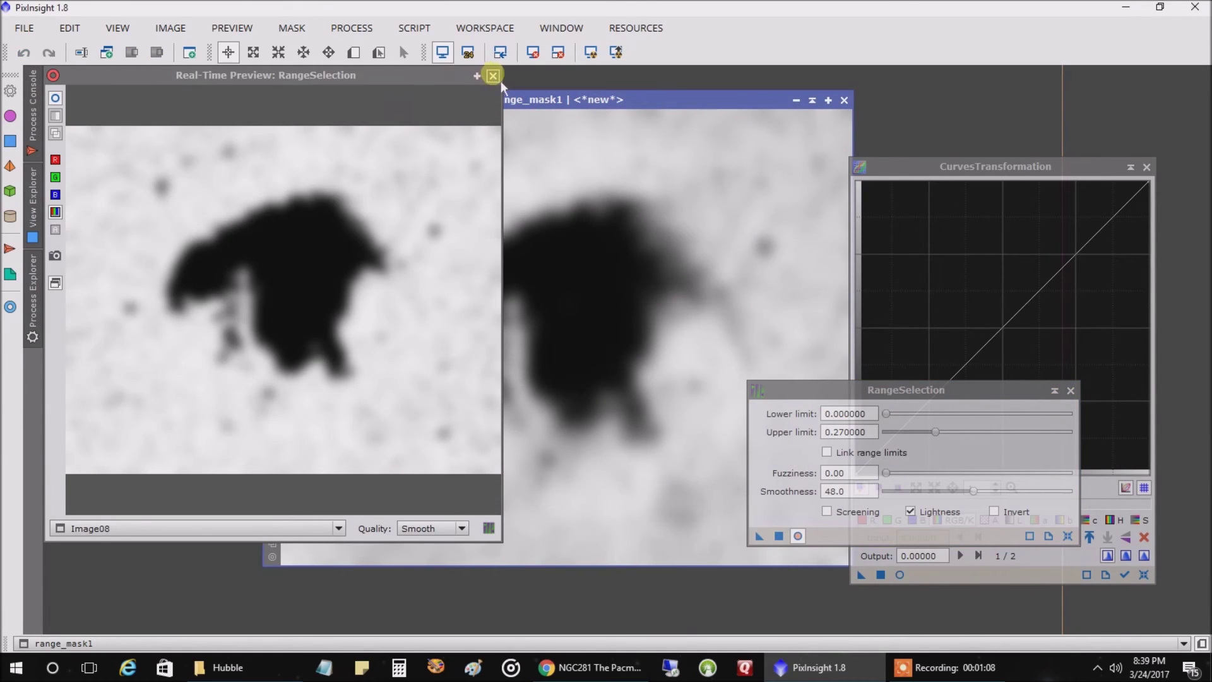
pyautogui.click(494, 76)
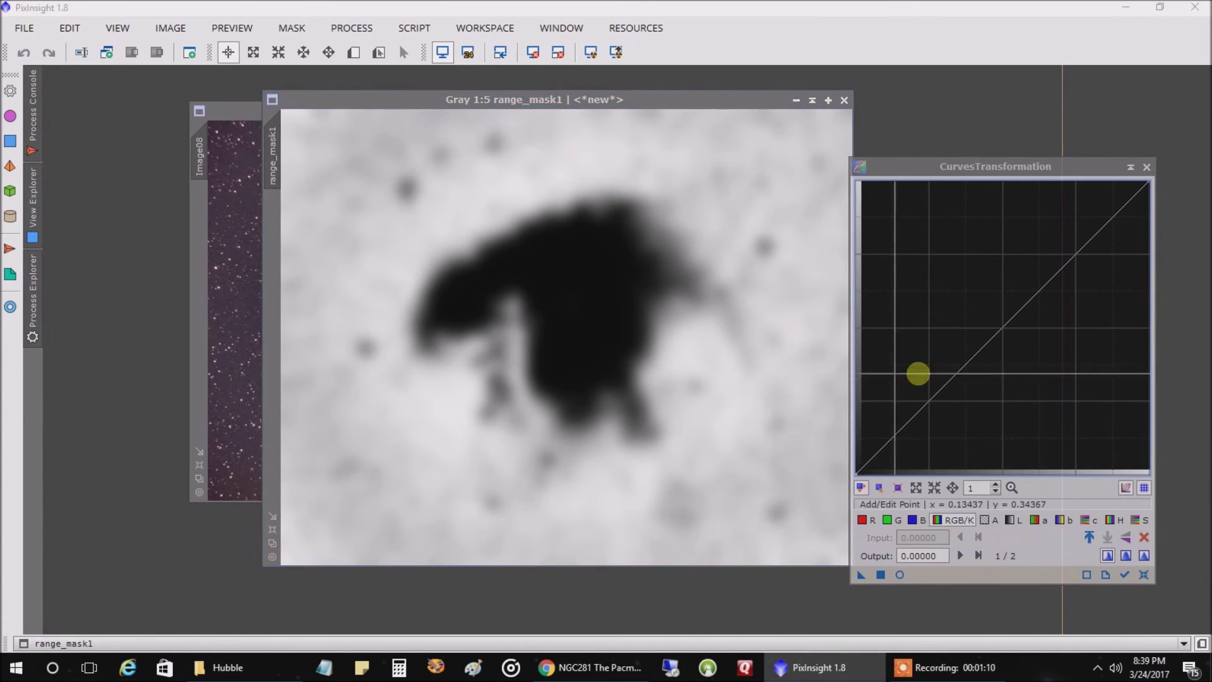
# Step: Apply range_mask1 to Image08, minimize the mask window and show the mask overlay
pyautogui.moveTo(276, 188); pyautogui.dragTo(209, 240)
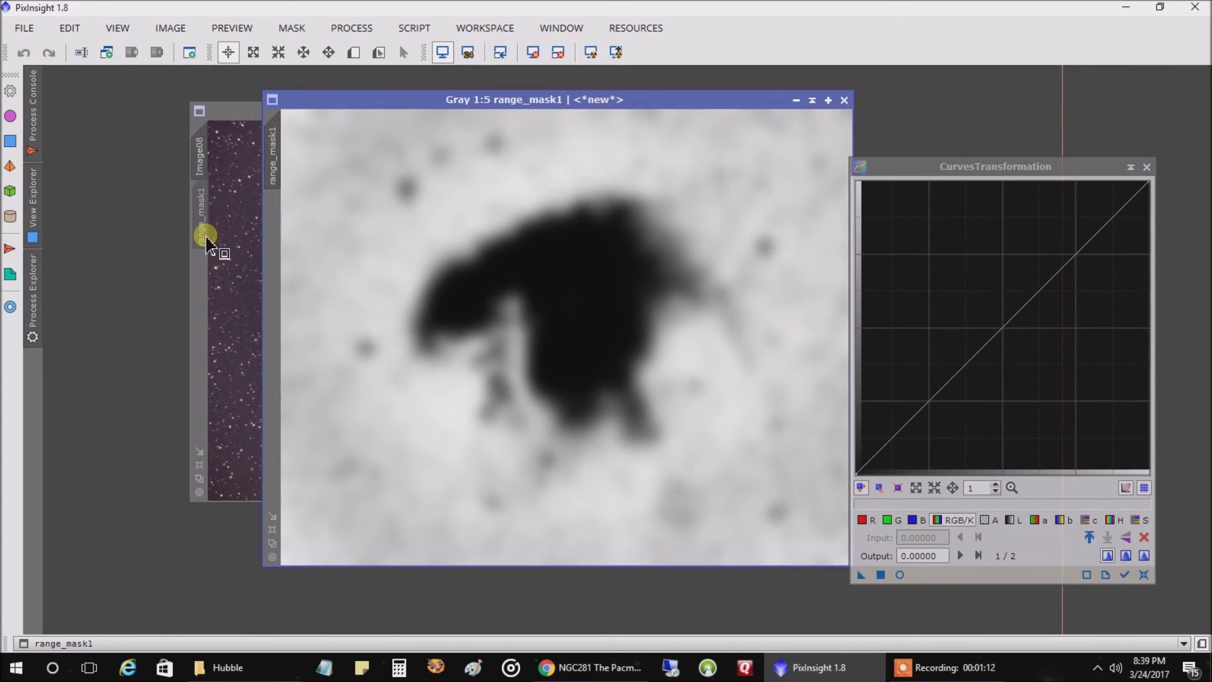
pyautogui.click(812, 100)
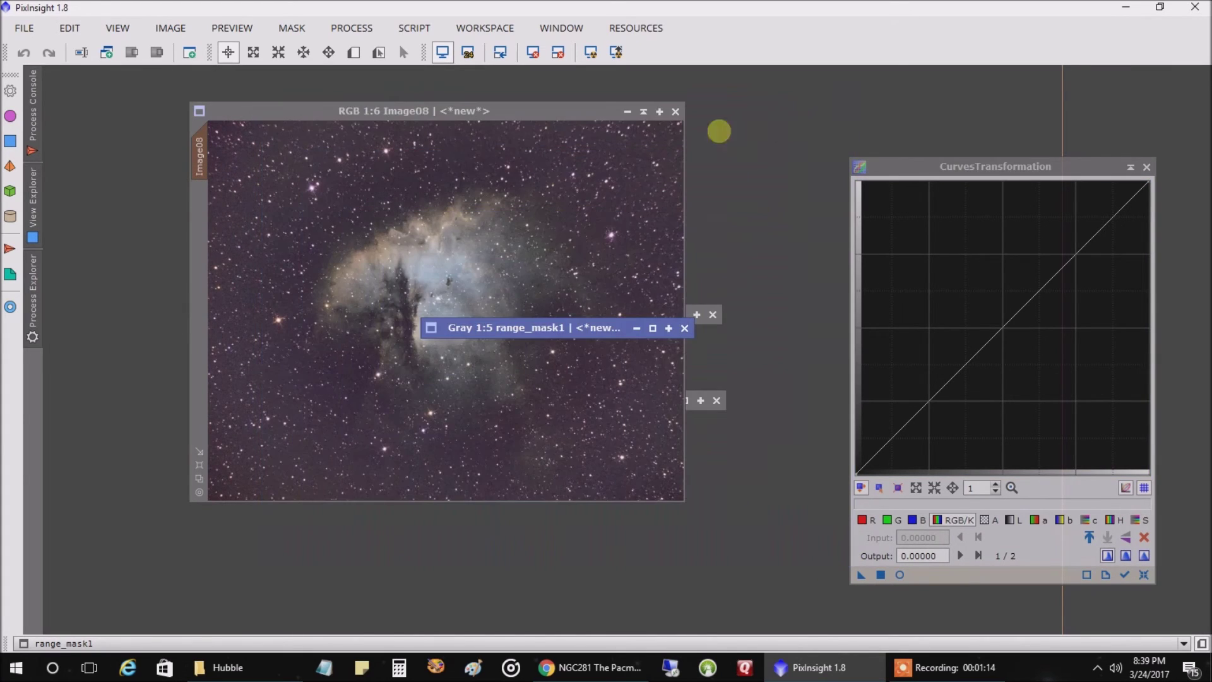
pyautogui.click(549, 243)
pyautogui.click(291, 28)
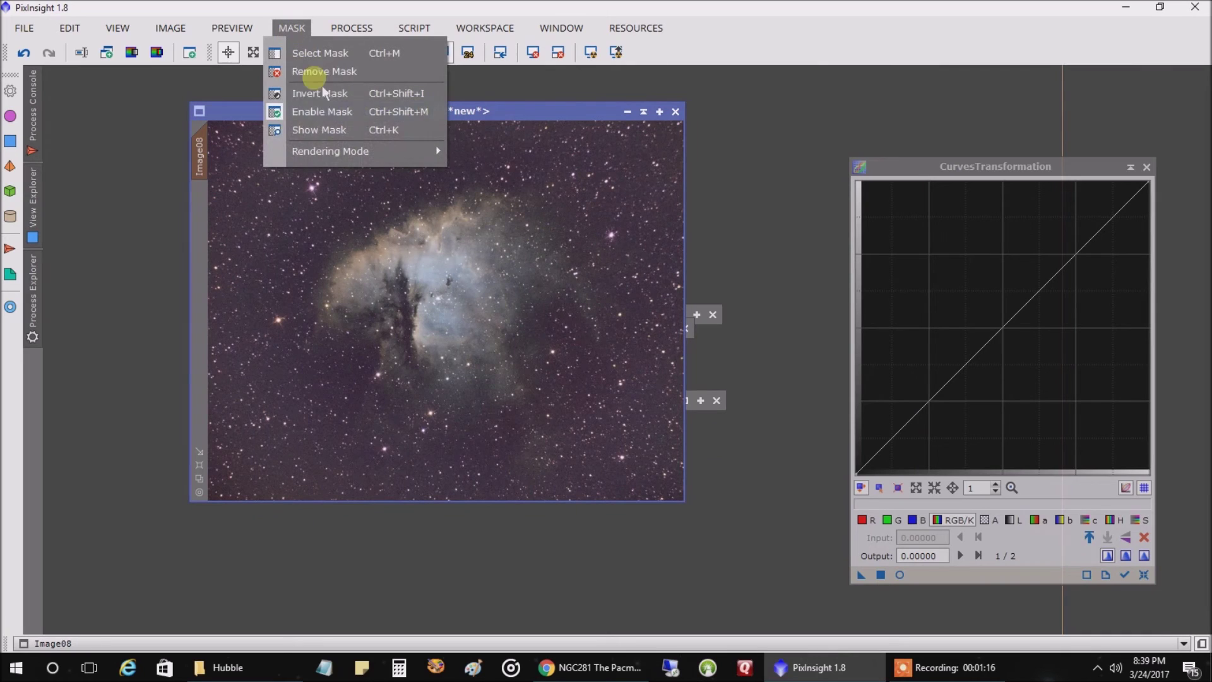
pyautogui.click(318, 131)
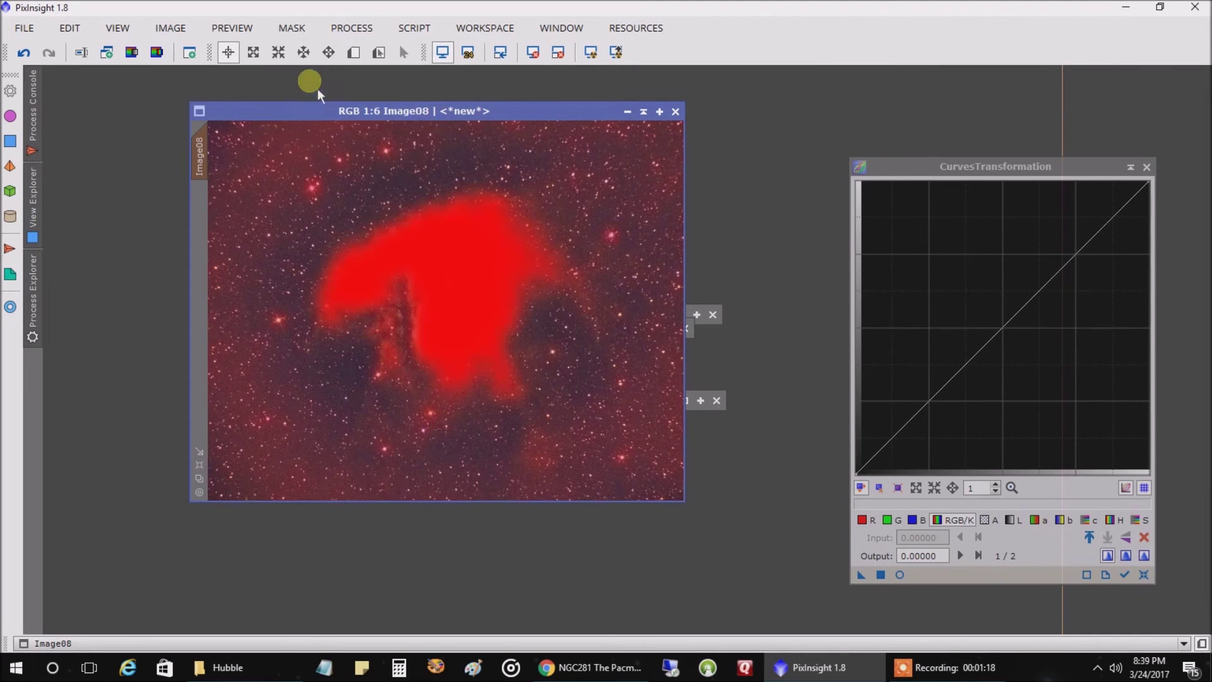
# Step: Invert the mask to protect the background and hide the overlay
pyautogui.click(292, 28)
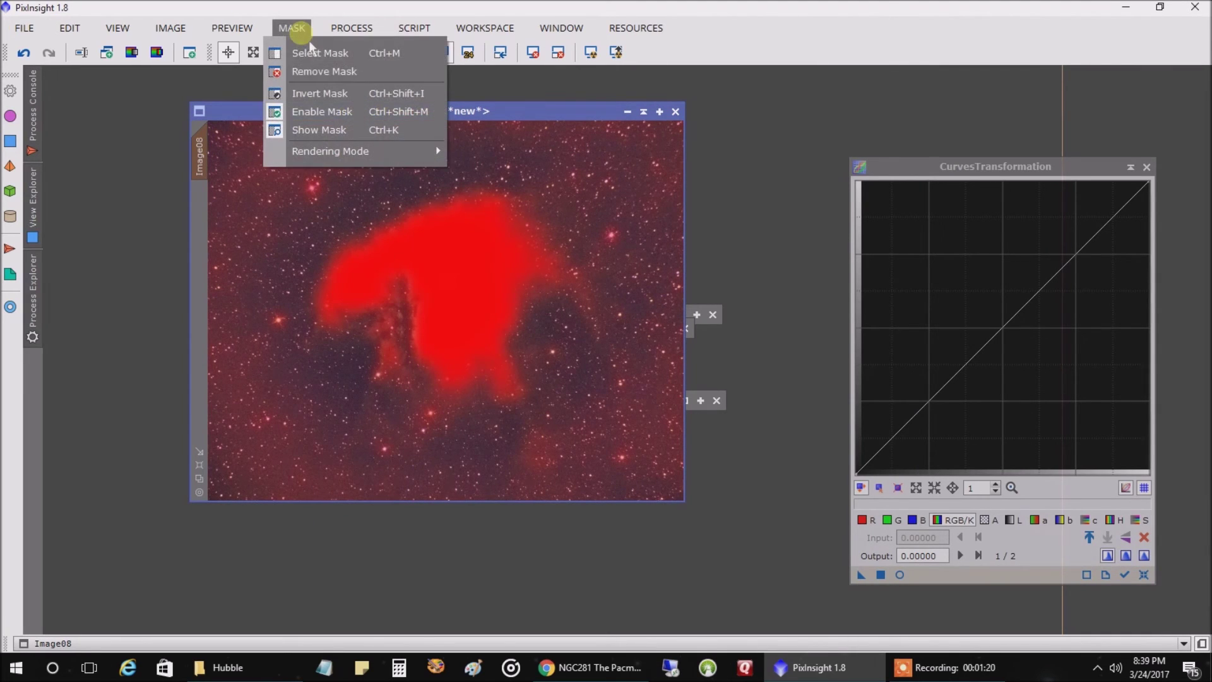
pyautogui.click(318, 94)
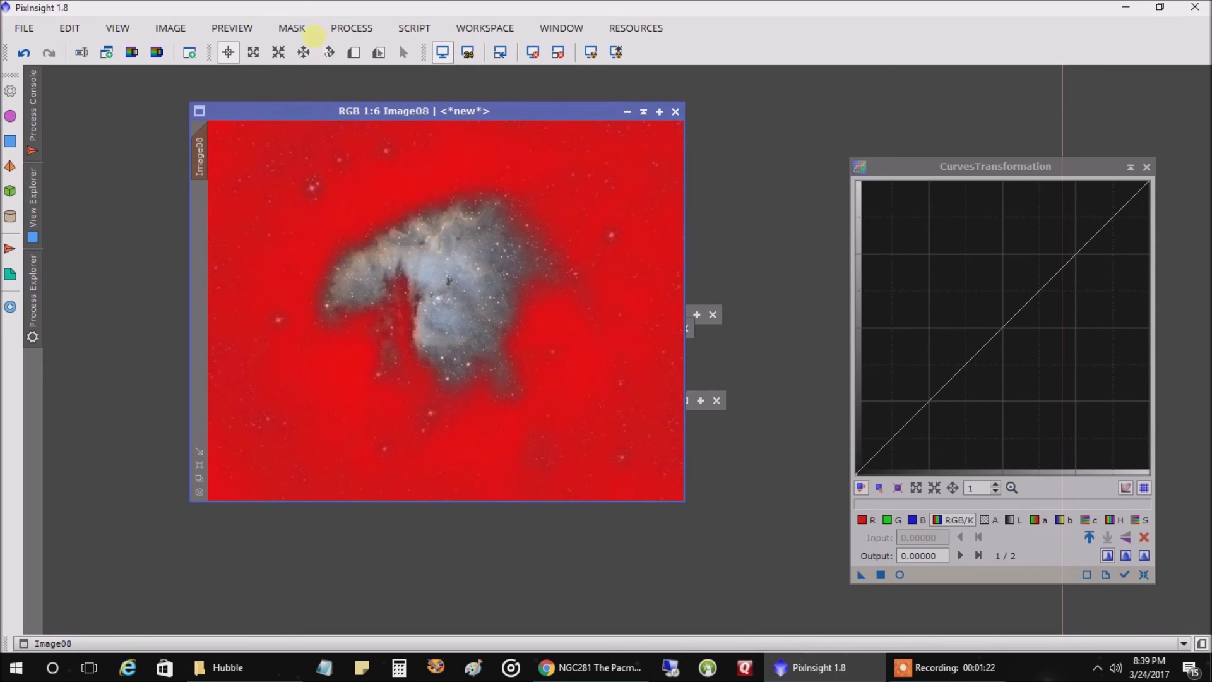
pyautogui.click(311, 32)
pyautogui.click(315, 130)
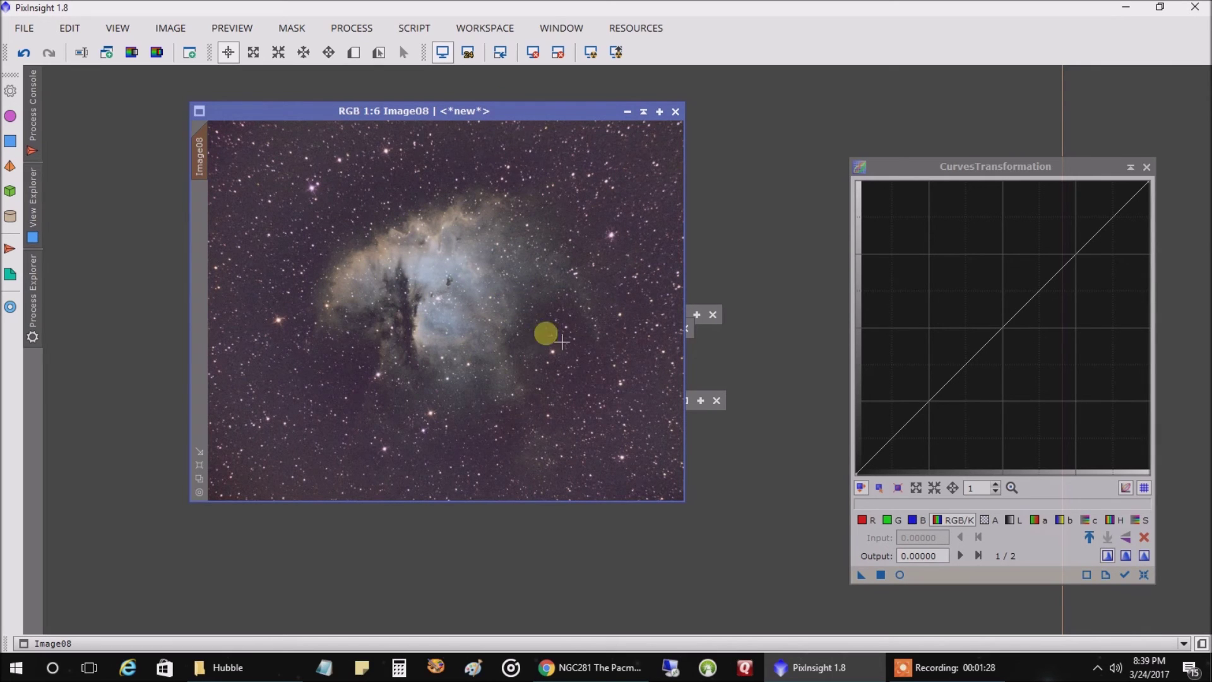
# Step: Lift the S (saturation) curve from 0.44961 to 0.72351 and apply it through the mask to Image08
pyautogui.click(900, 575)
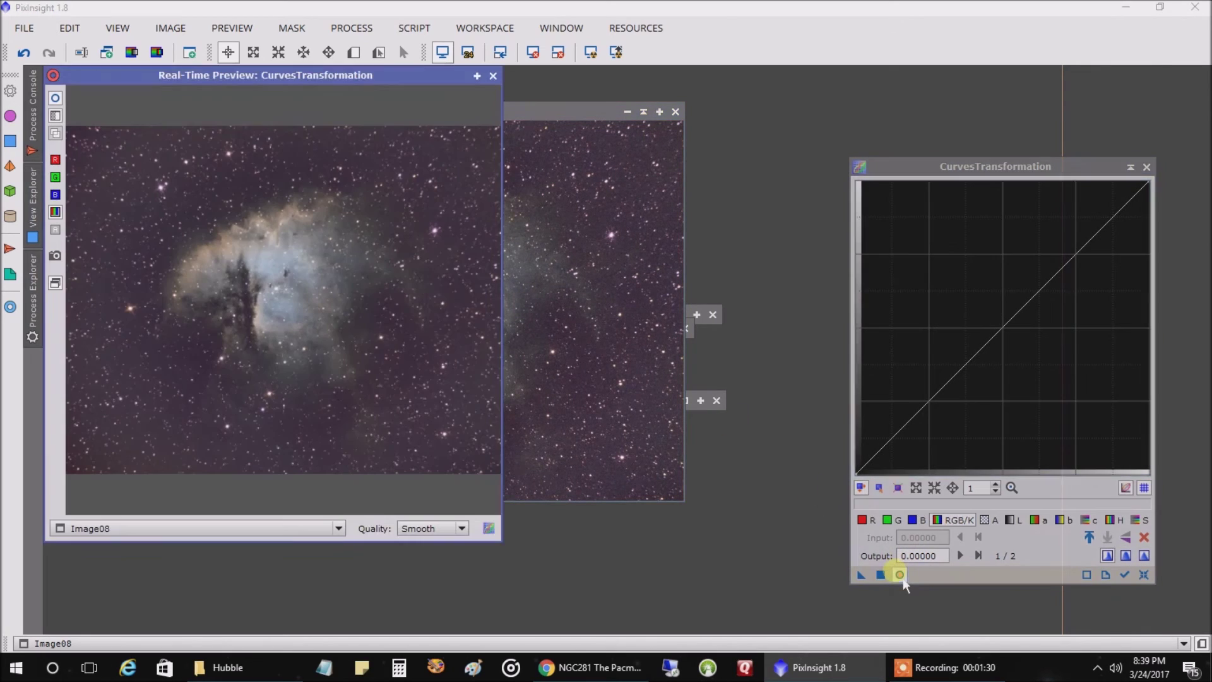
pyautogui.click(1144, 519)
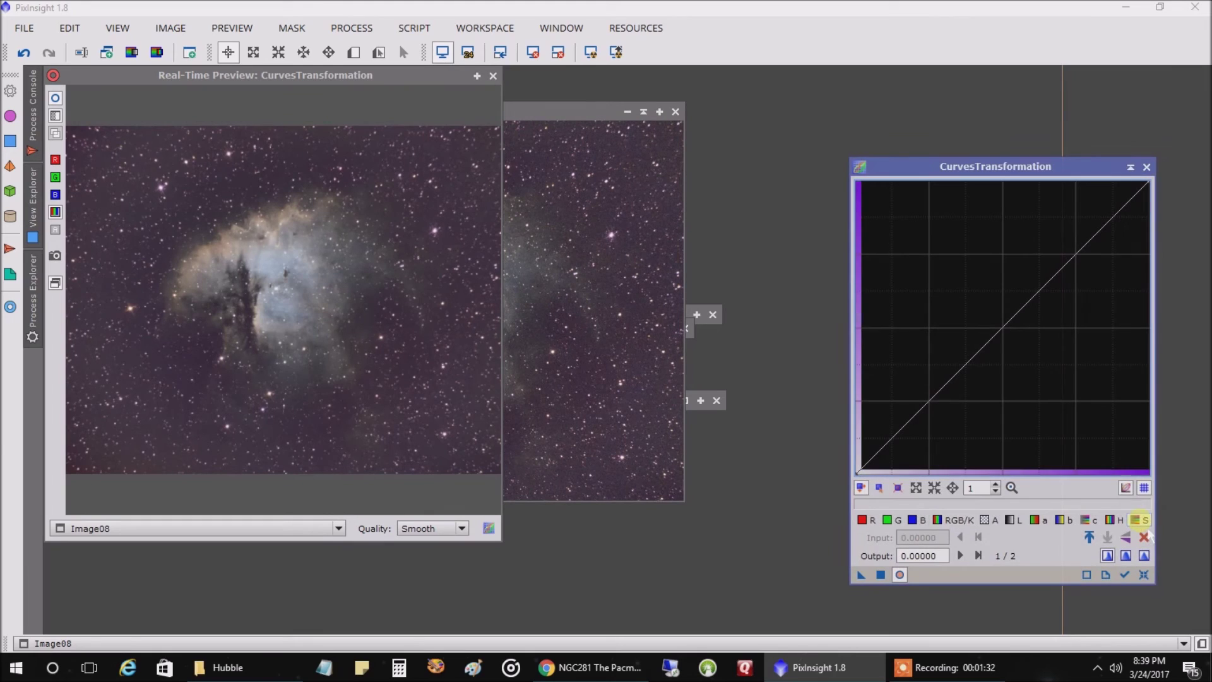
pyautogui.moveTo(1030, 288); pyautogui.dragTo(987, 261)
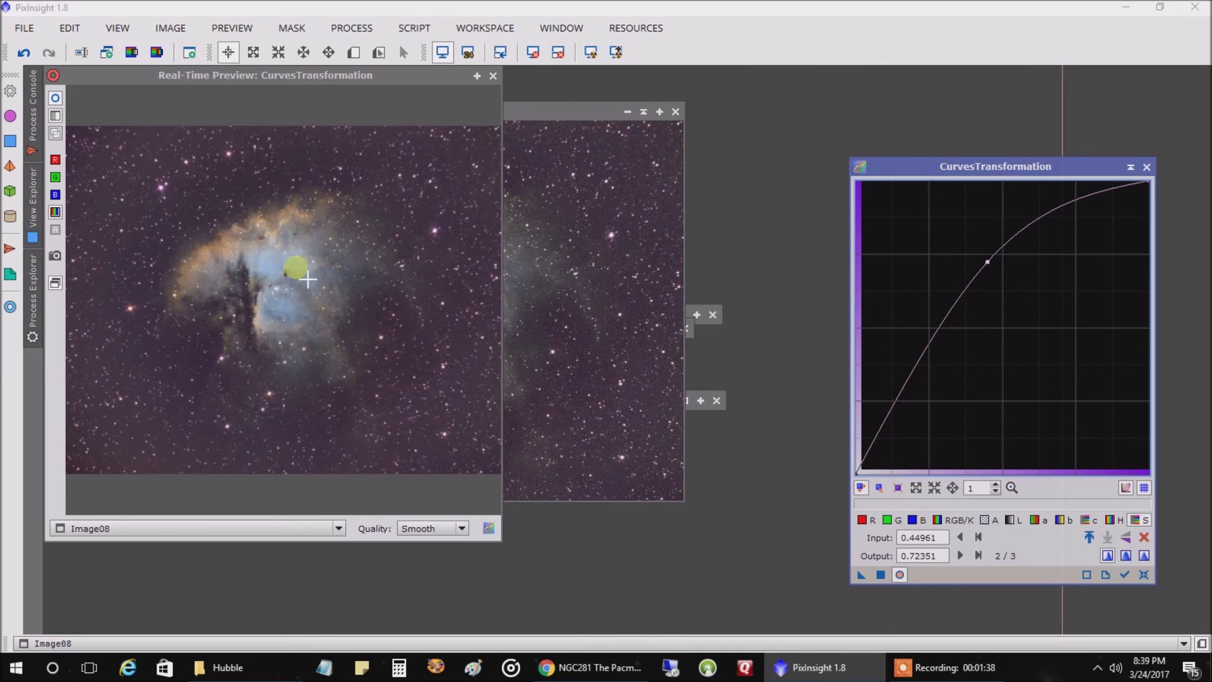
pyautogui.click(881, 574)
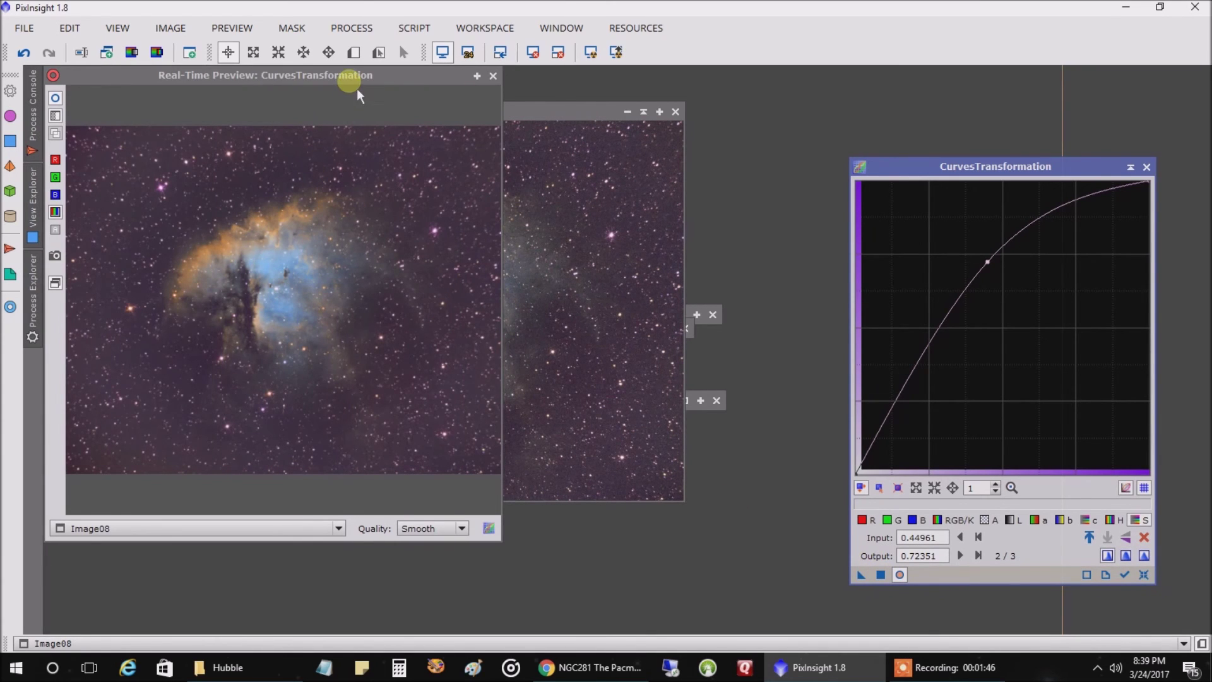
pyautogui.moveTo(357, 90); pyautogui.dragTo(426, 123)
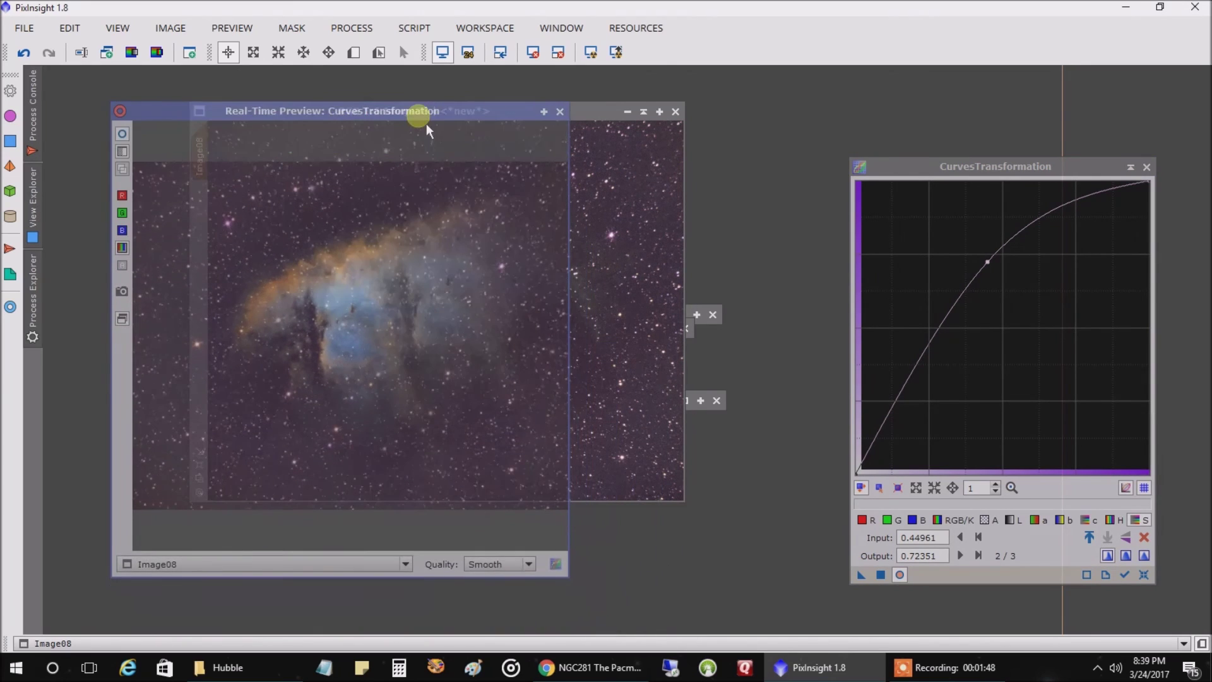
pyautogui.click(880, 575)
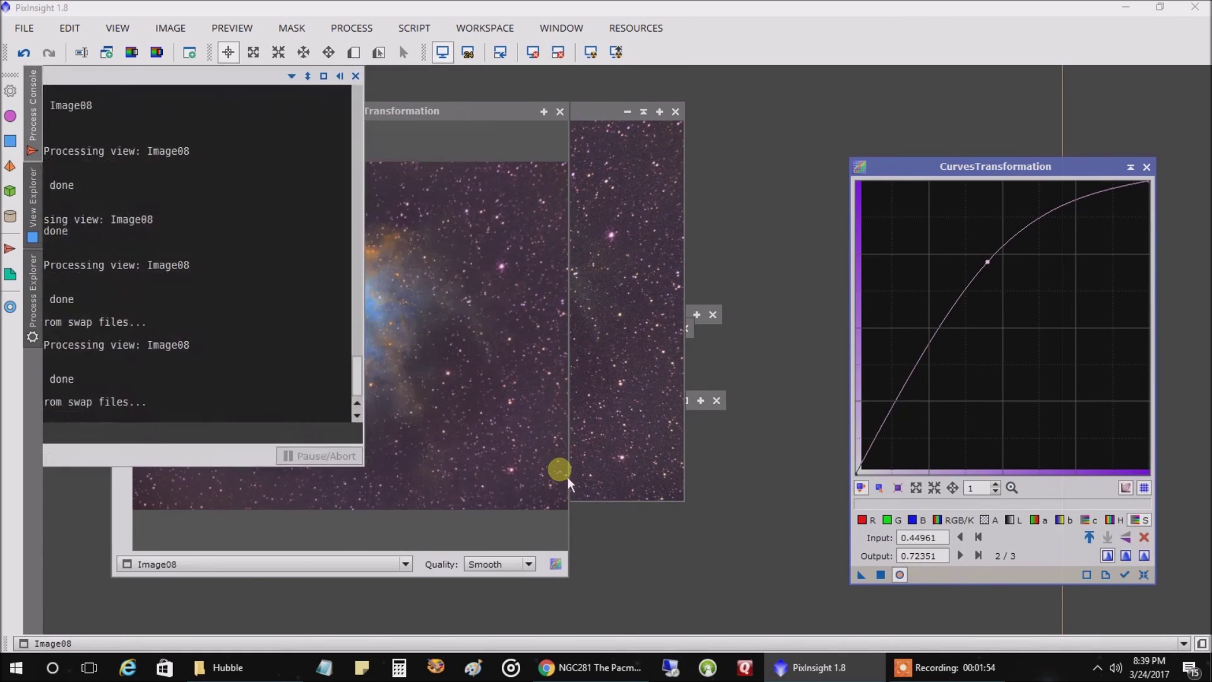
pyautogui.click(561, 113)
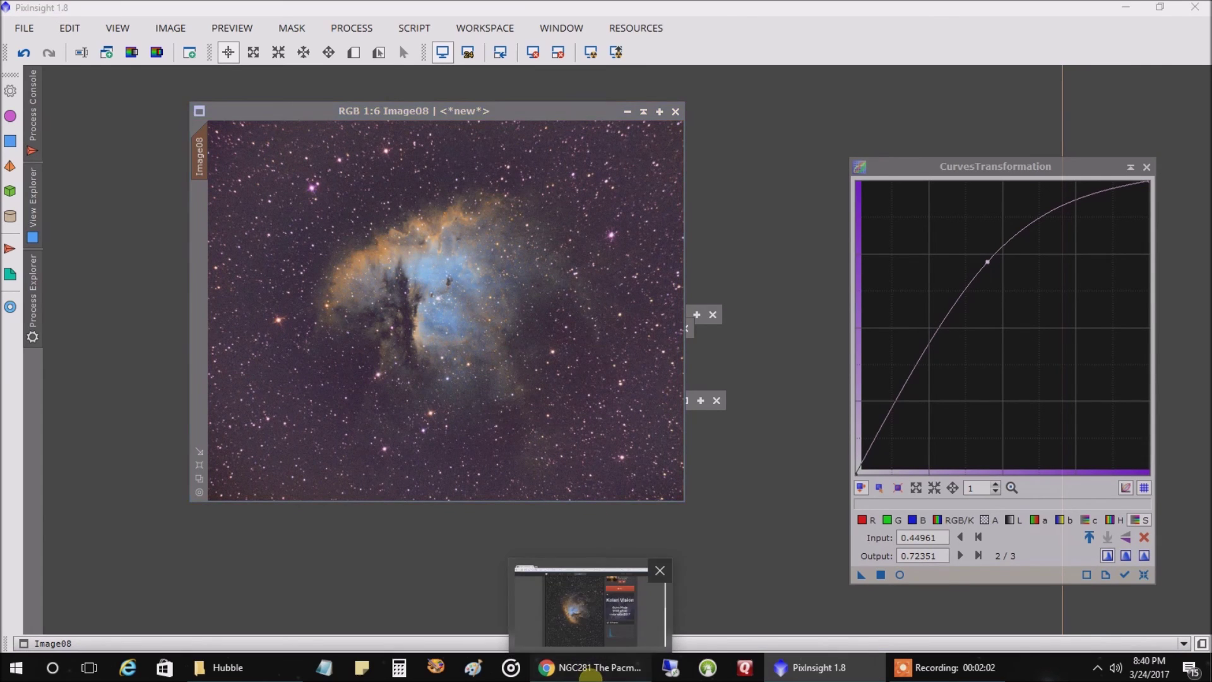
pyautogui.click(590, 670)
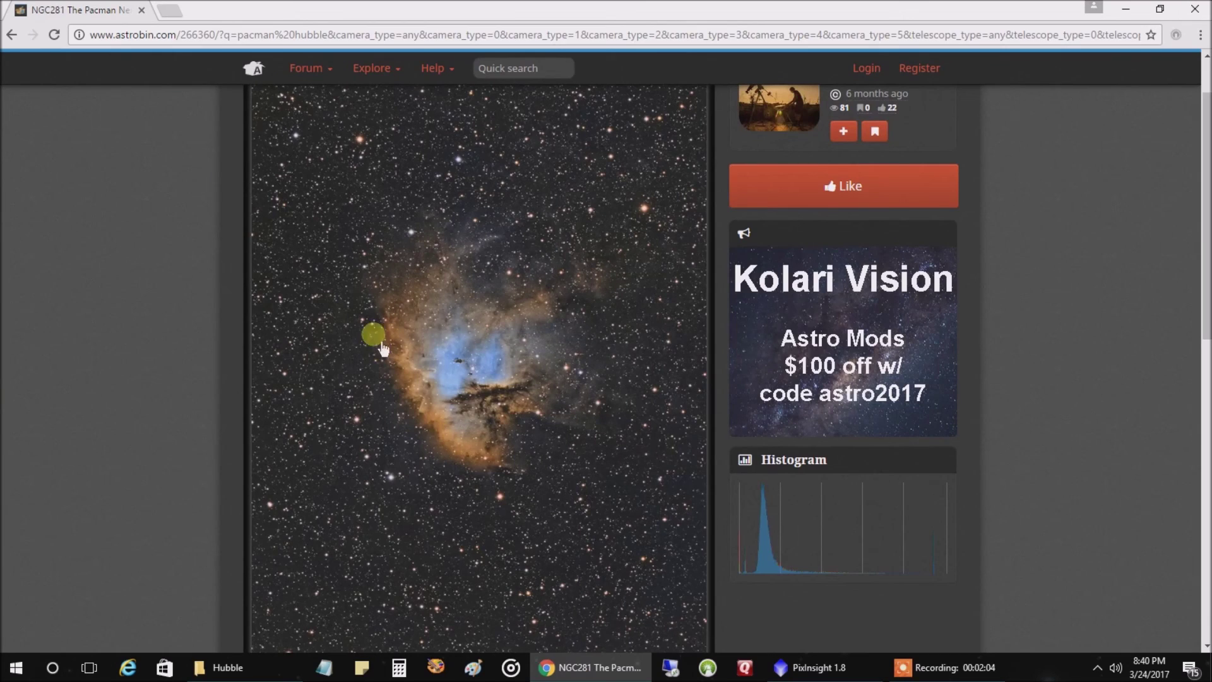
pyautogui.hotkey('alt', 'Tab')
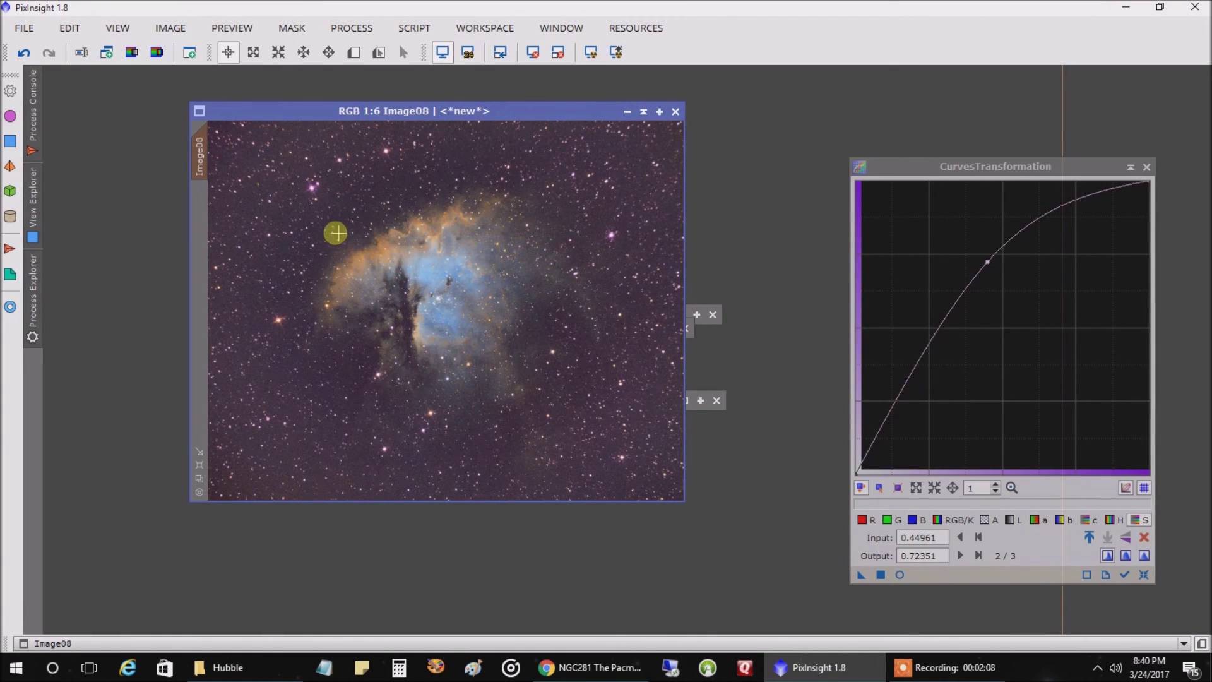
pyautogui.hotkey('alt', 'Tab')
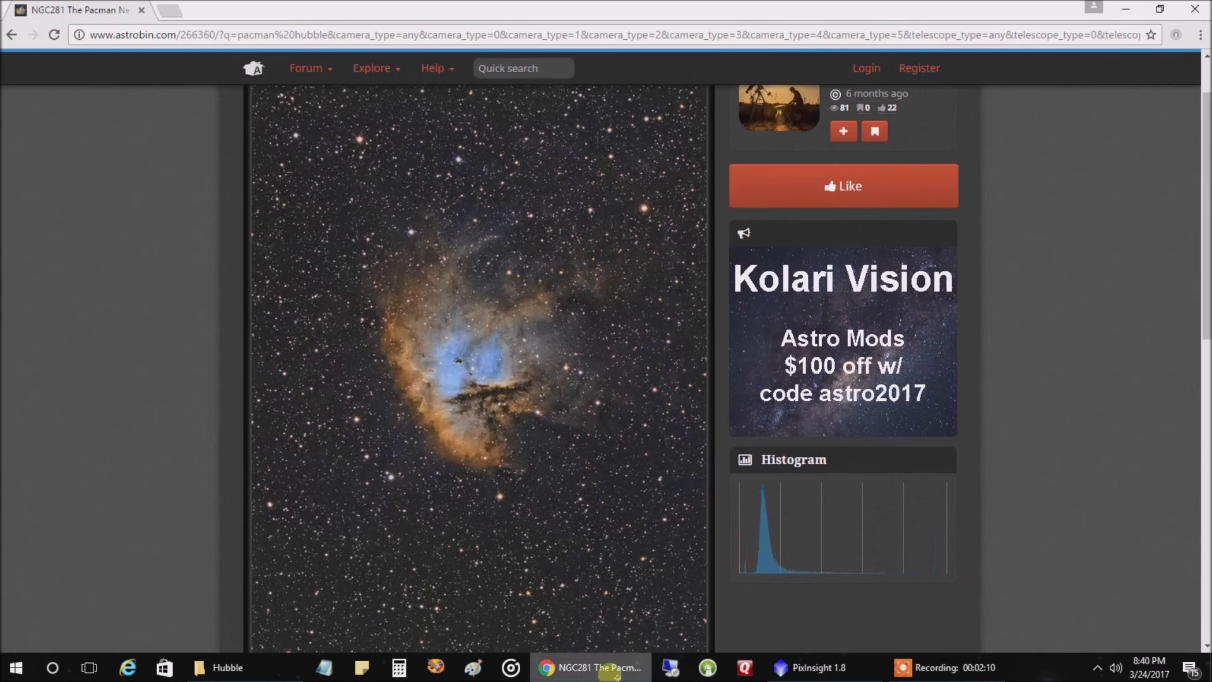
pyautogui.hotkey('alt', 'Tab')
pyautogui.click(541, 385)
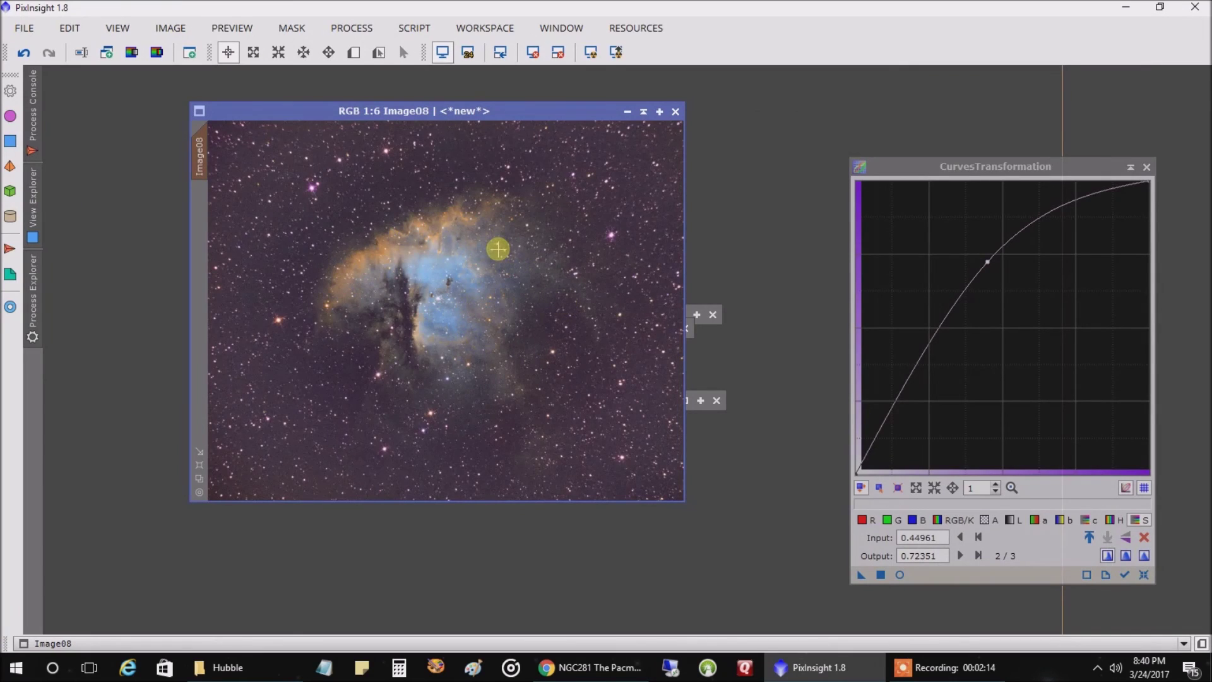